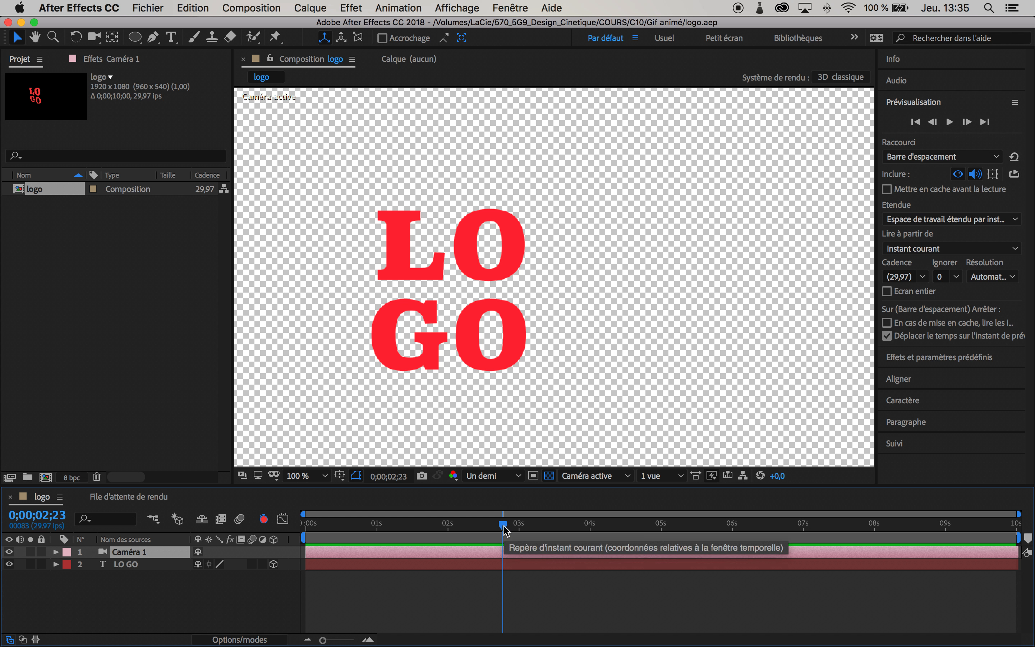
Step: Scrub through the camera animation and toggle the transparency grid off and on to inspect the blurred frames
{"action": "left_click_drag", "start_coordinate": [503, 525], "coordinate": [426, 532]}
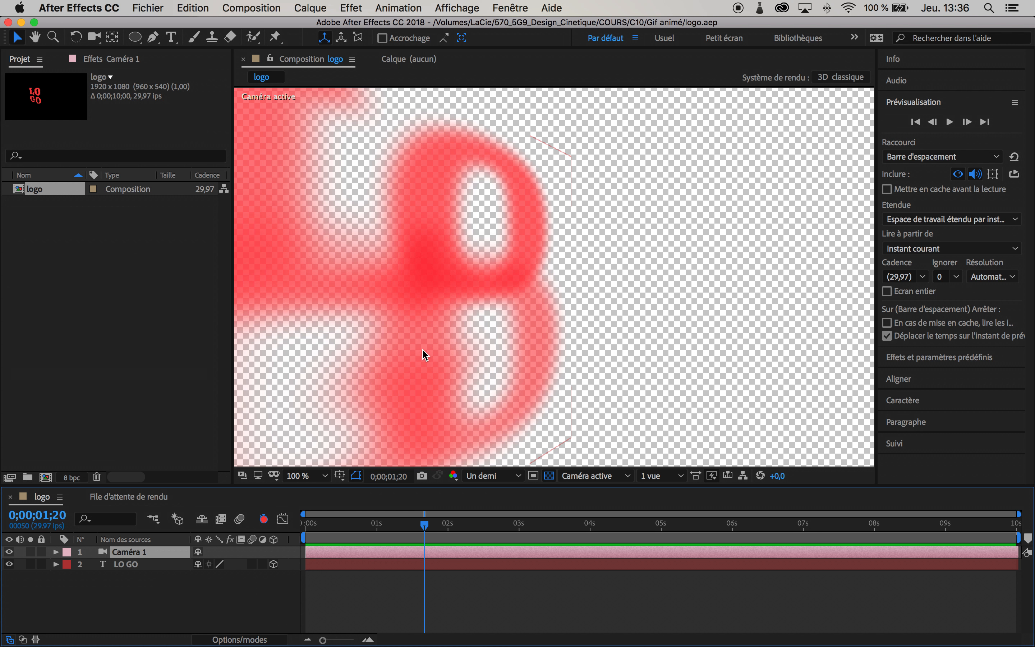
{"action": "left_click", "coordinate": [552, 477]}
{"action": "left_click", "coordinate": [549, 475]}
{"action": "left_click", "coordinate": [549, 475]}
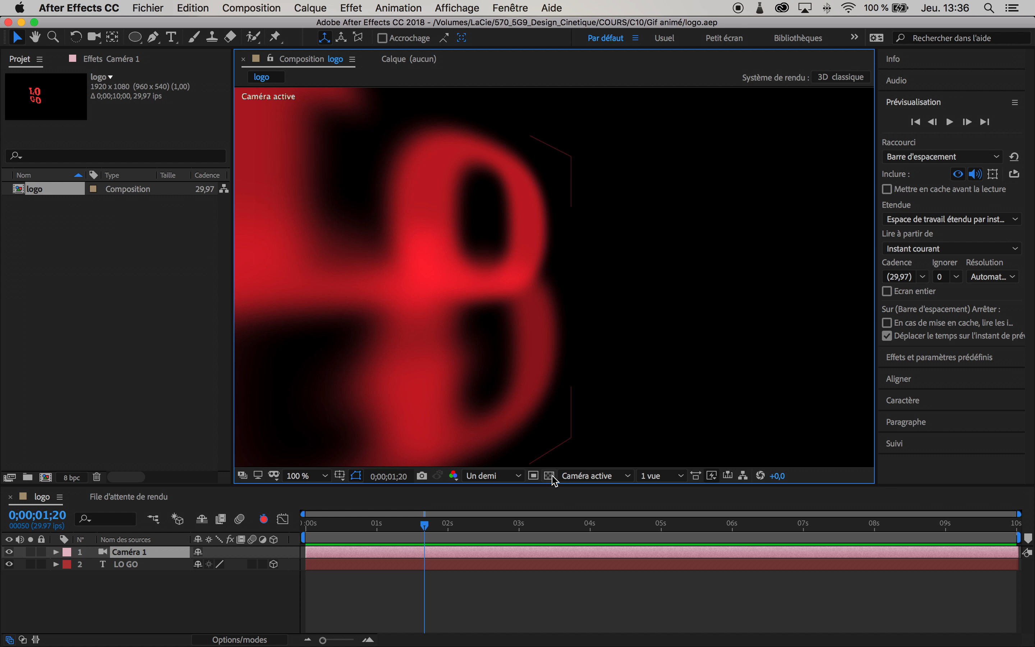
{"action": "left_click", "coordinate": [549, 476]}
{"action": "left_click", "coordinate": [549, 476]}
{"action": "left_click", "coordinate": [549, 476]}
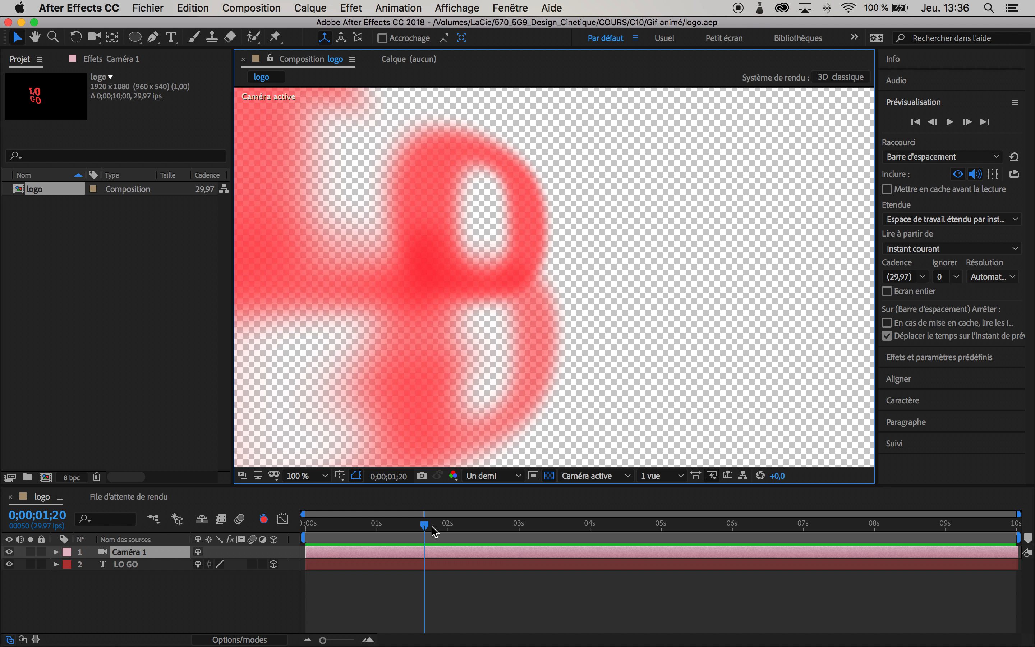
Step: Move the work area end to about 0;00;02;10 and trim the composition to the work area
{"action": "left_click_drag", "start_coordinate": [425, 526], "coordinate": [491, 538]}
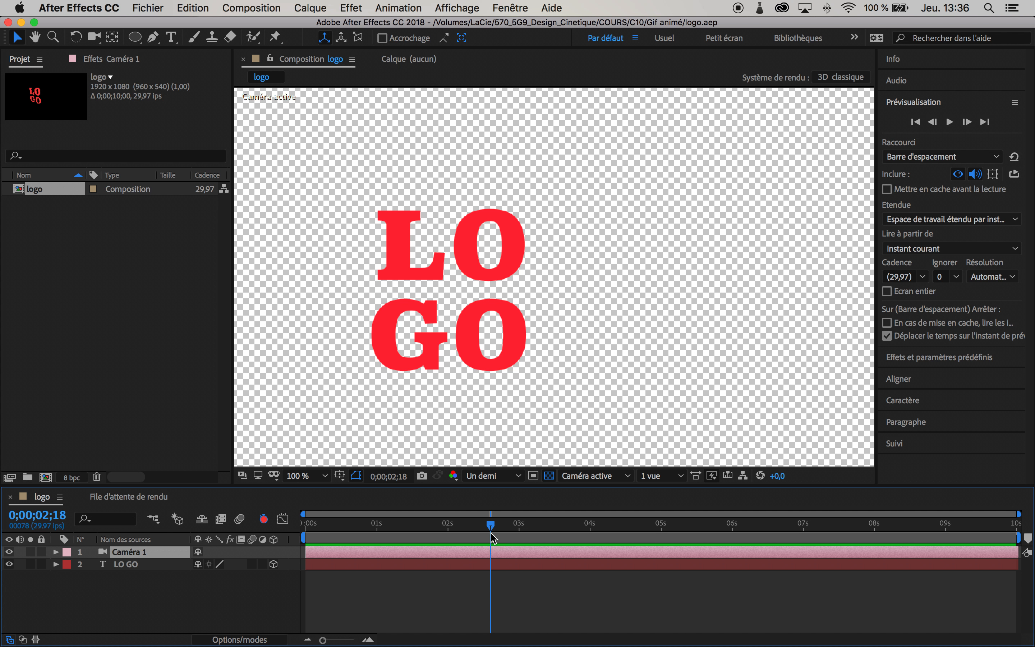
{"action": "left_click", "coordinate": [1020, 538]}
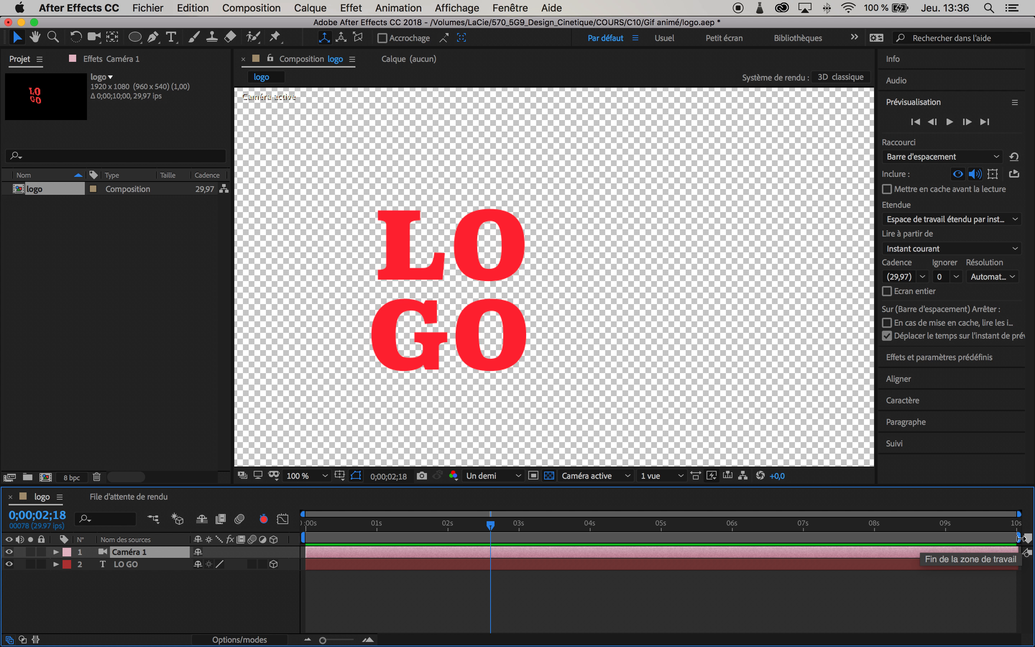
{"action": "left_click_drag", "start_coordinate": [1020, 538], "coordinate": [477, 542]}
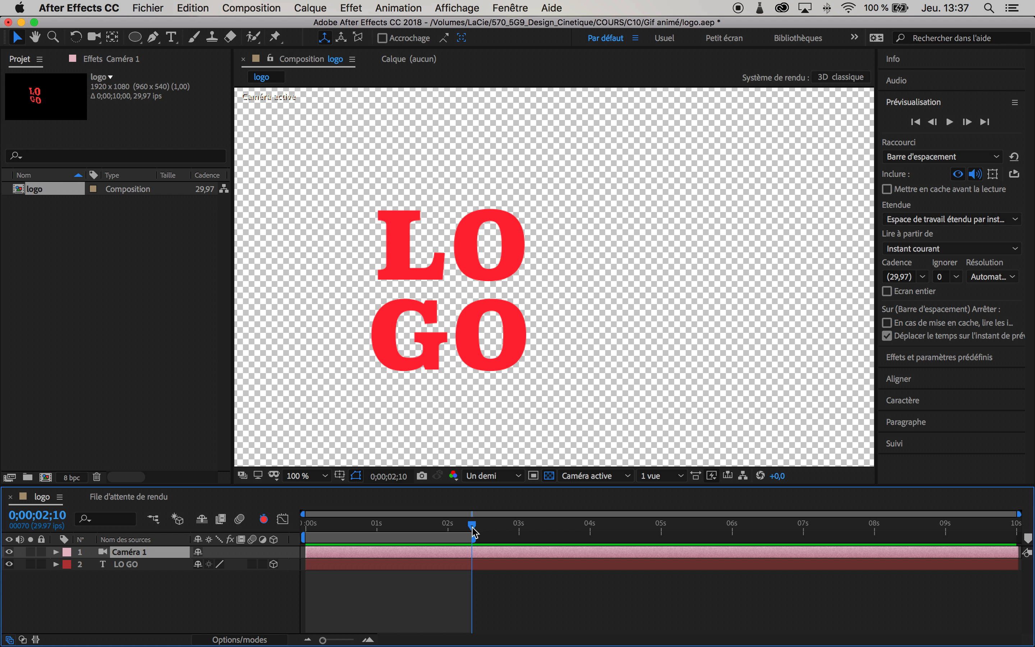
{"action": "right_click", "coordinate": [450, 538]}
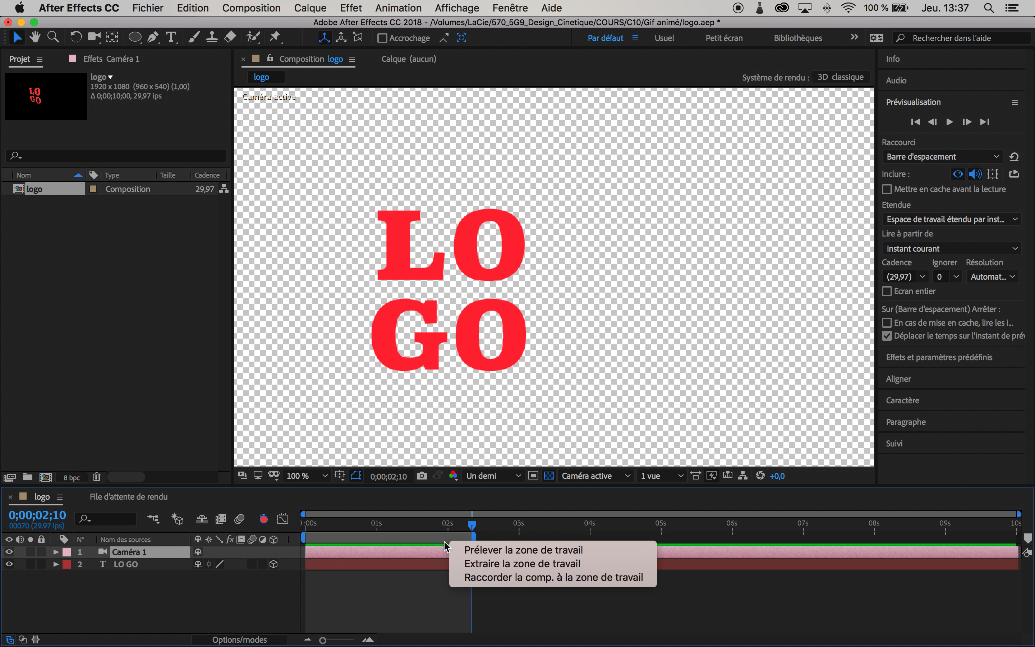
{"action": "left_click", "coordinate": [522, 578]}
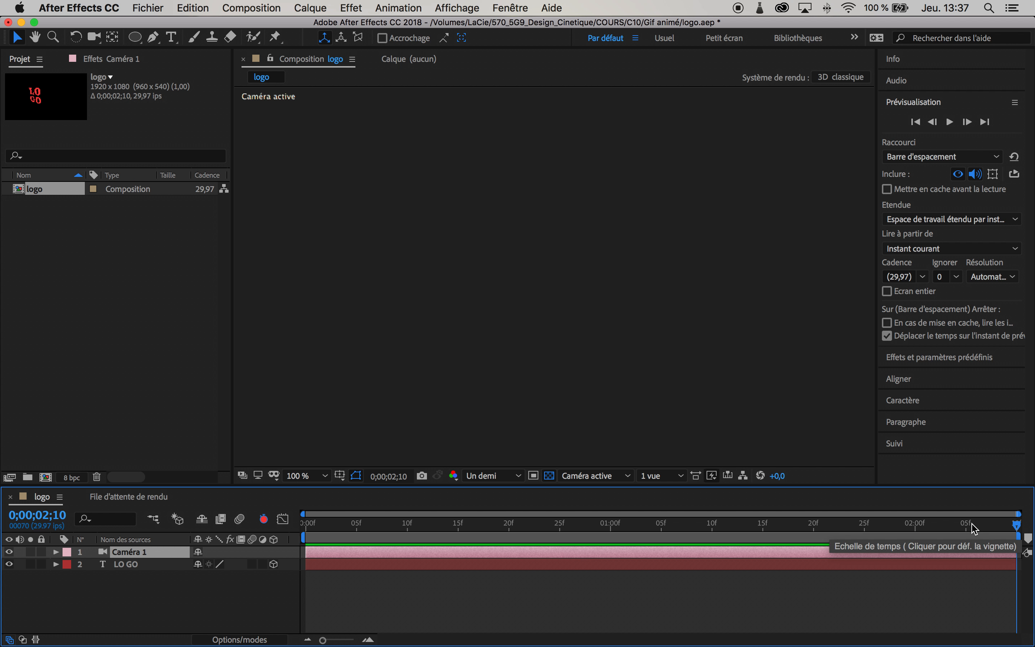
Step: Return the current time to the start and save the project
{"action": "left_click_drag", "start_coordinate": [1017, 524], "coordinate": [285, 533]}
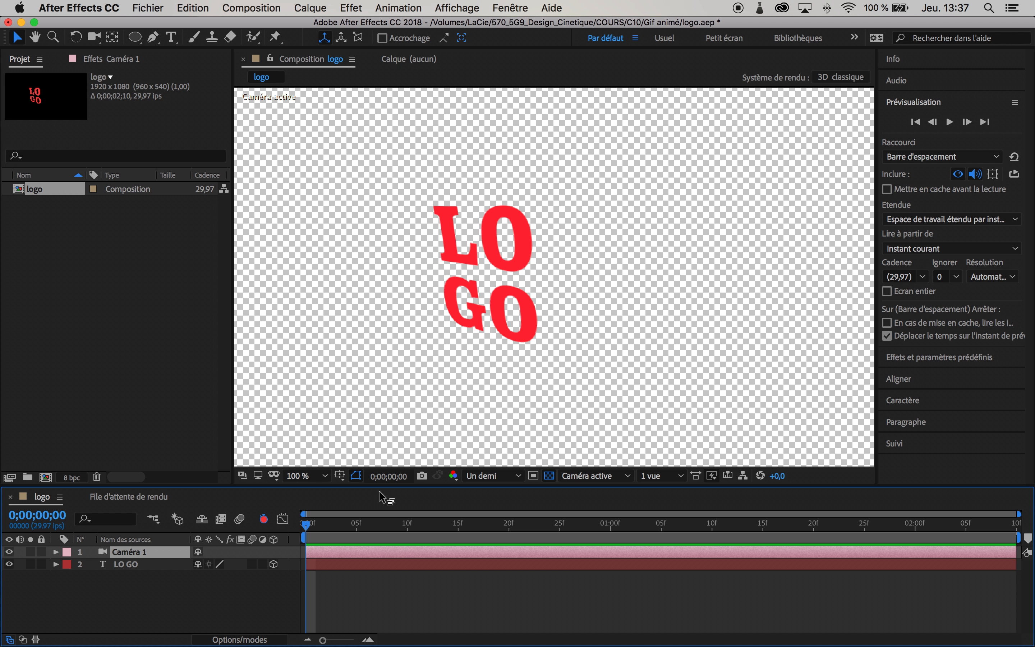
{"action": "key", "text": "super+s"}
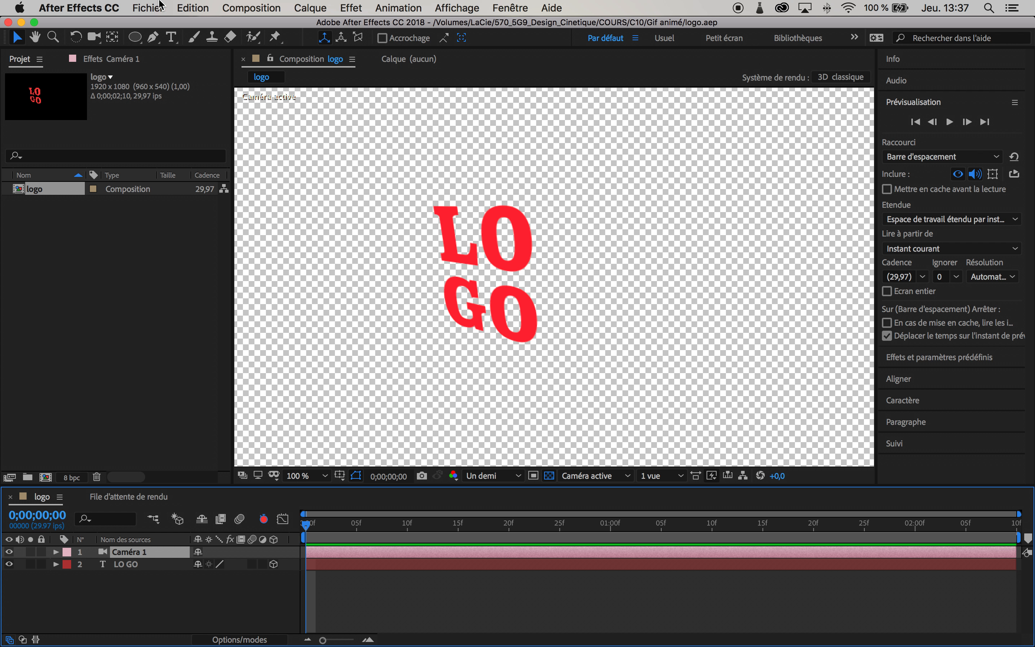
Step: Add the logo composition to the render queue
{"action": "left_click", "coordinate": [149, 8]}
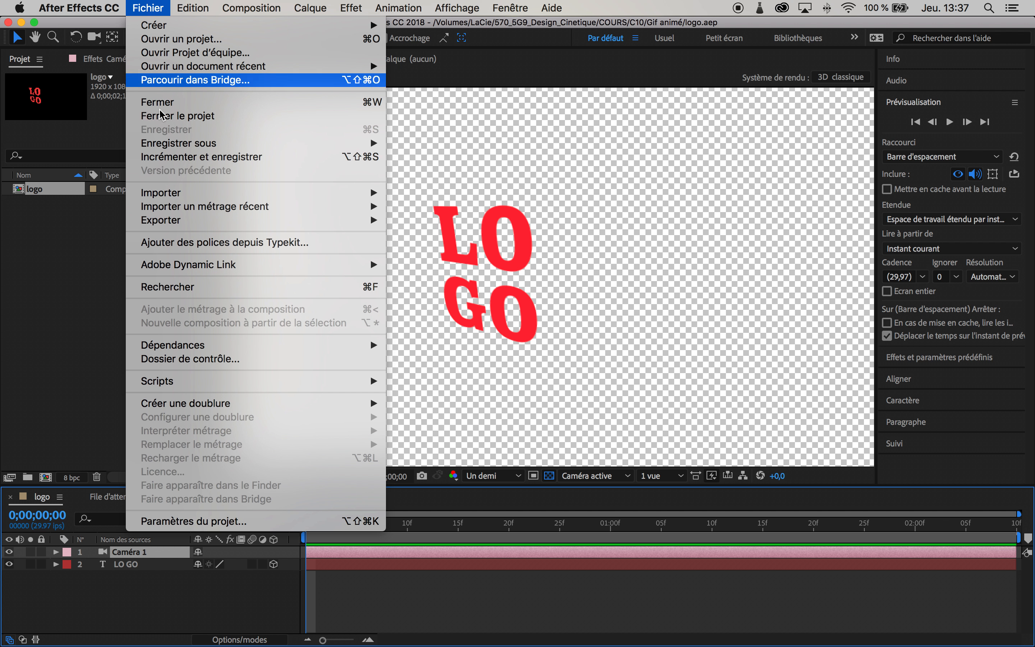
{"action": "mouse_move", "coordinate": [342, 220]}
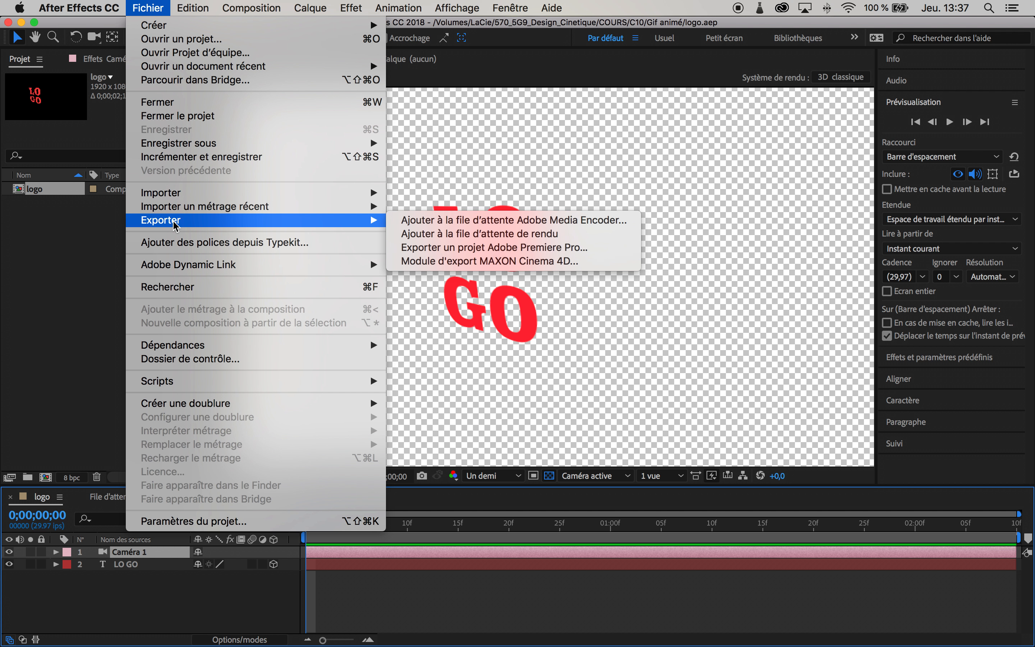
{"action": "left_click", "coordinate": [491, 236]}
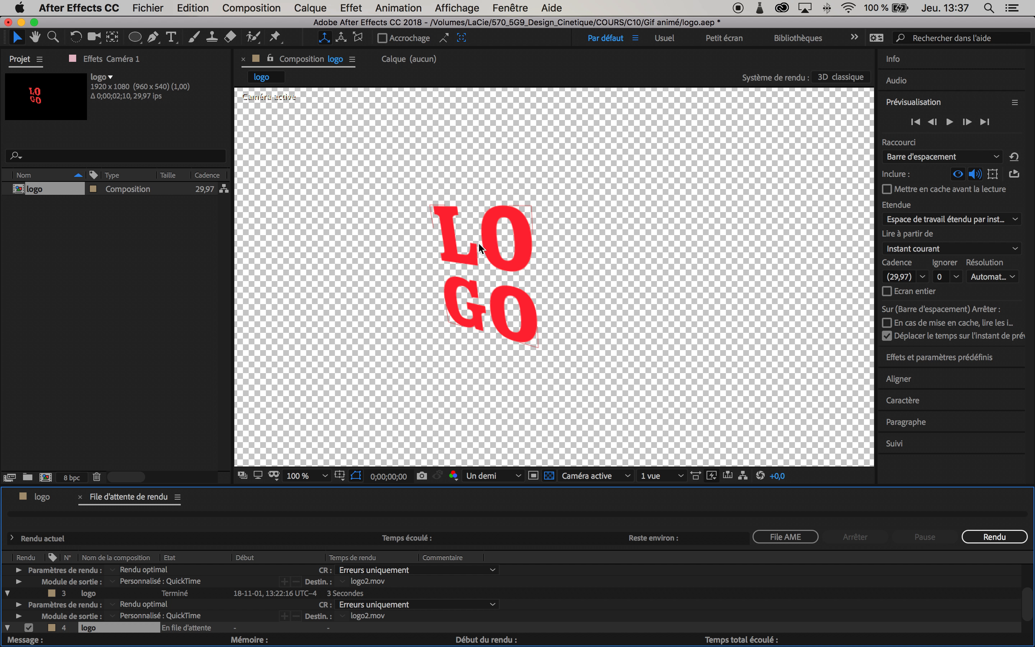
{"action": "scroll", "coordinate": [167, 616], "scroll_direction": "down", "scroll_amount": 2}
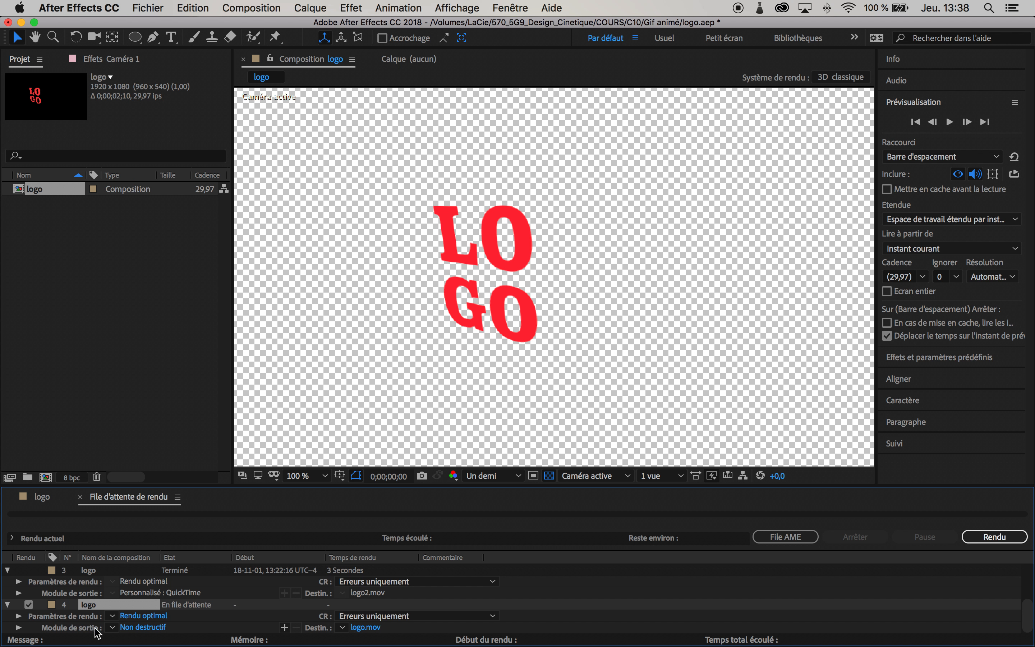
Step: Set the output module's channels to RVB + Alpha and confirm
{"action": "left_click", "coordinate": [133, 628]}
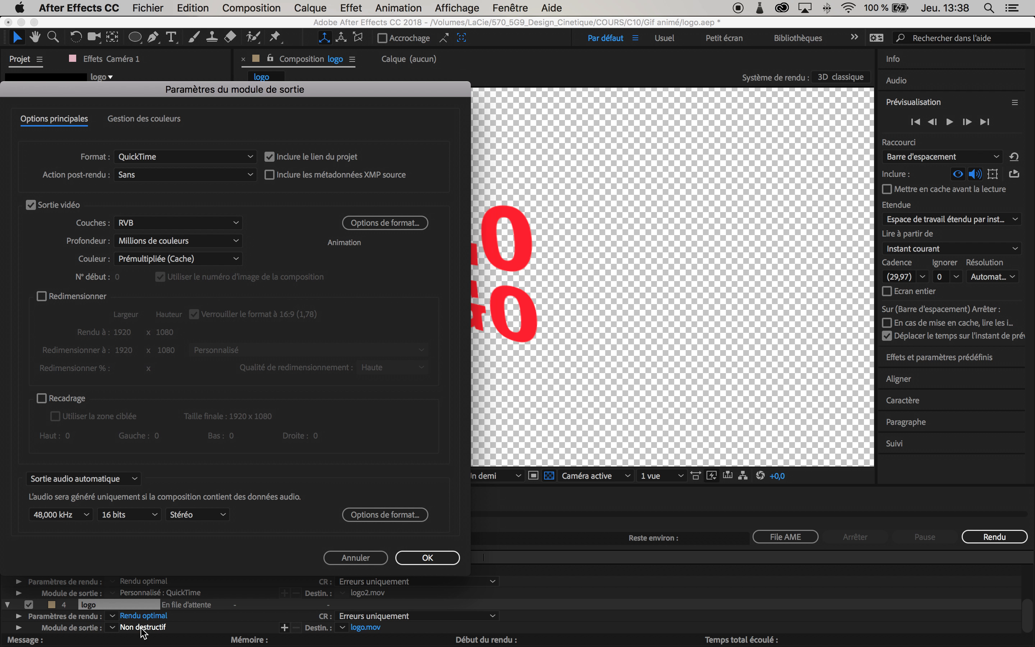
{"action": "left_click", "coordinate": [237, 223]}
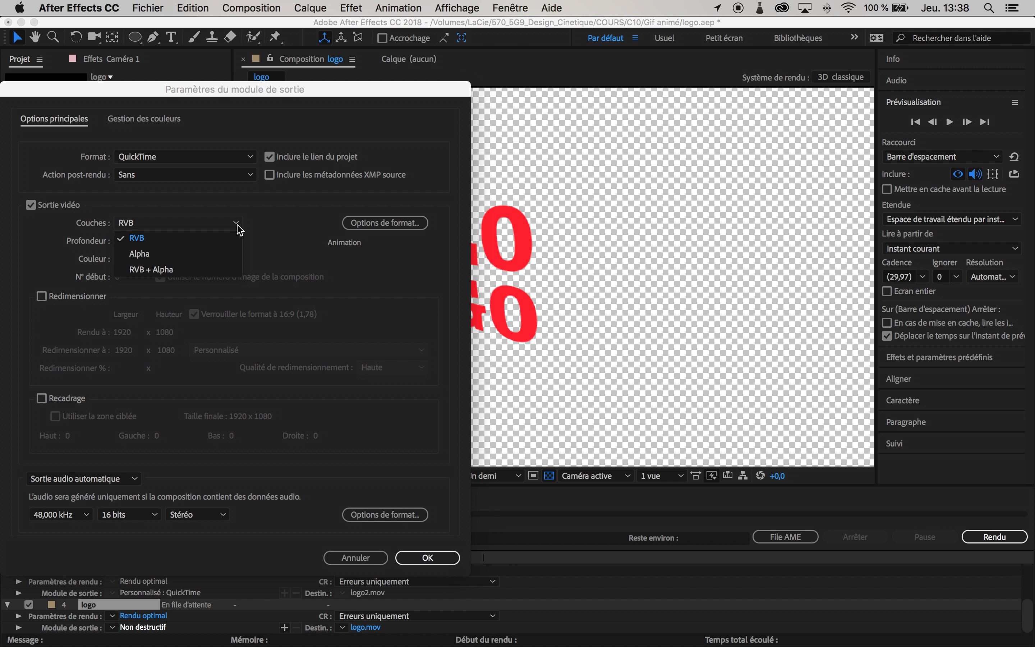
{"action": "left_click", "coordinate": [161, 270]}
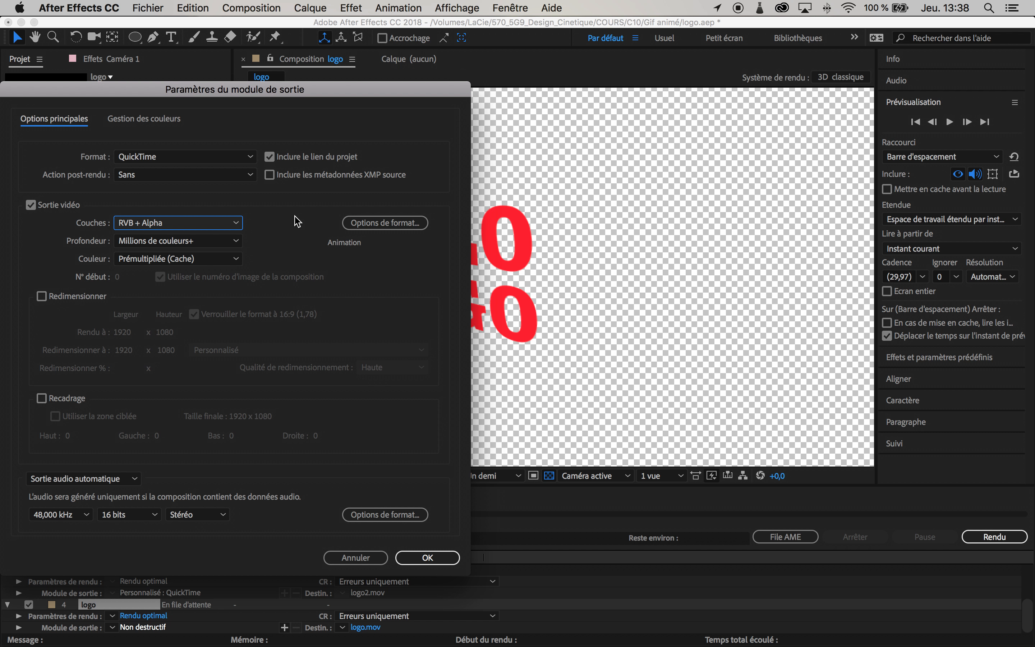
{"action": "left_click", "coordinate": [446, 562]}
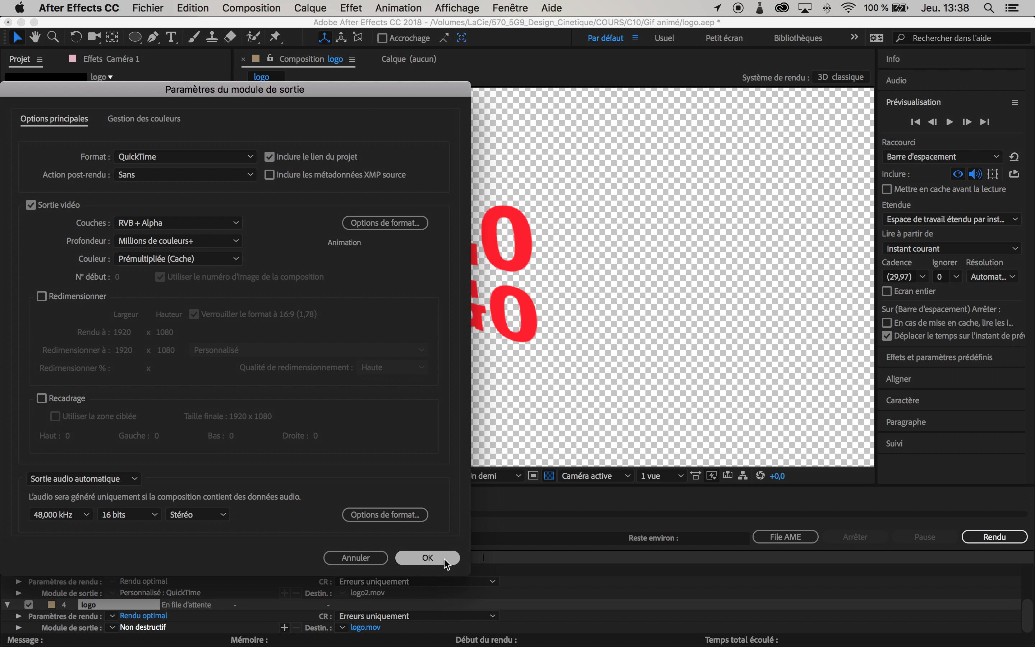
{"action": "left_click", "coordinate": [442, 561]}
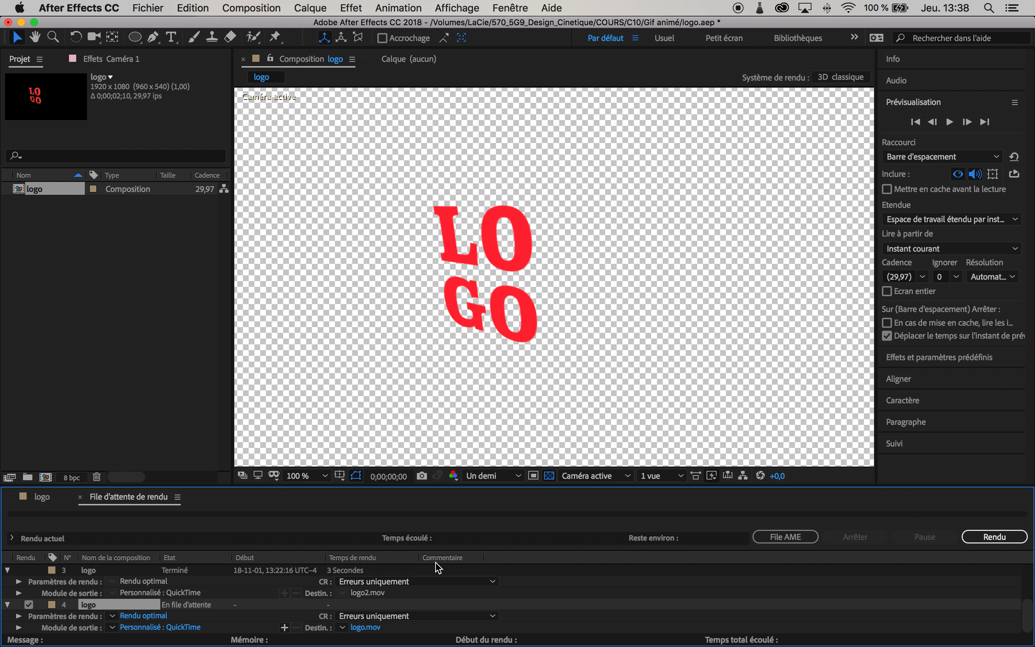
Step: Set the render output file name to logo2 and save the destination
{"action": "left_click", "coordinate": [371, 626]}
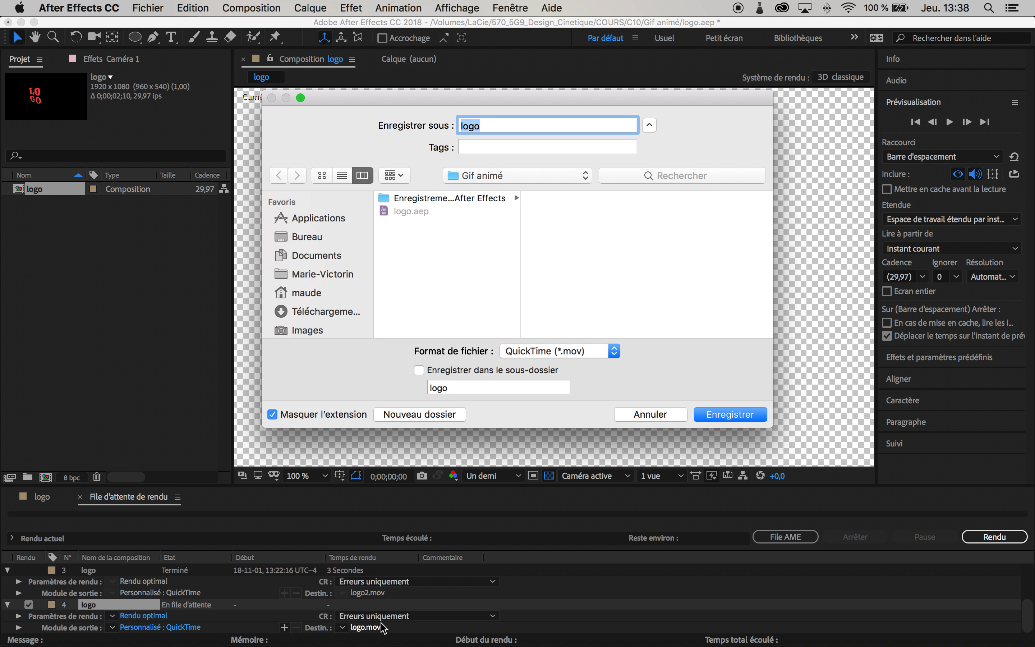
{"action": "left_click", "coordinate": [514, 129]}
{"action": "type", "text": "2"}
{"action": "left_click", "coordinate": [729, 414]}
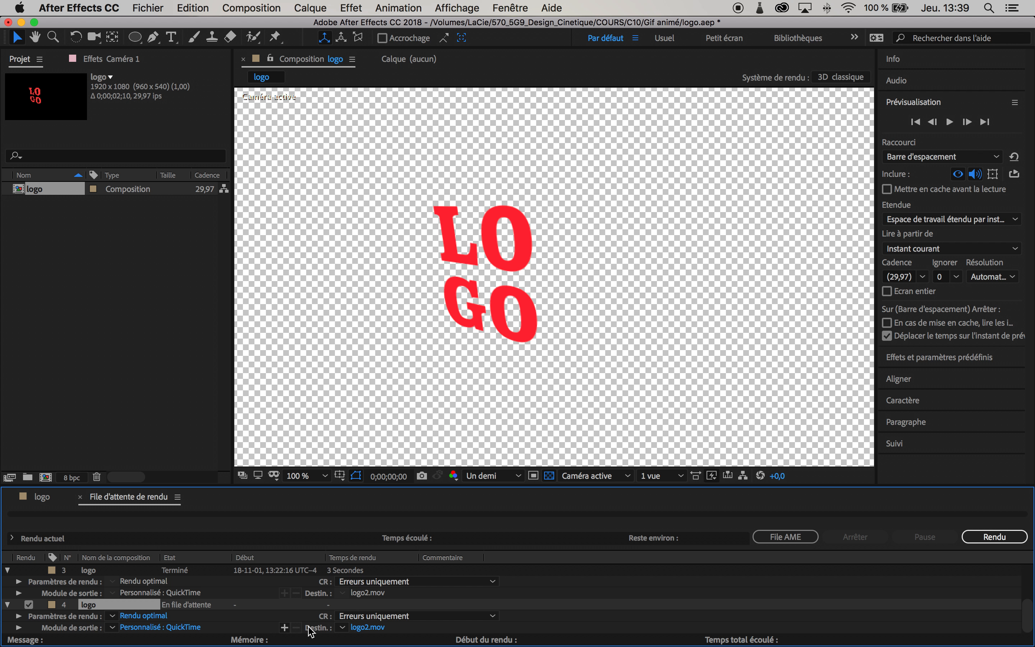
Step: Render the queued composition
{"action": "left_click", "coordinate": [1006, 538]}
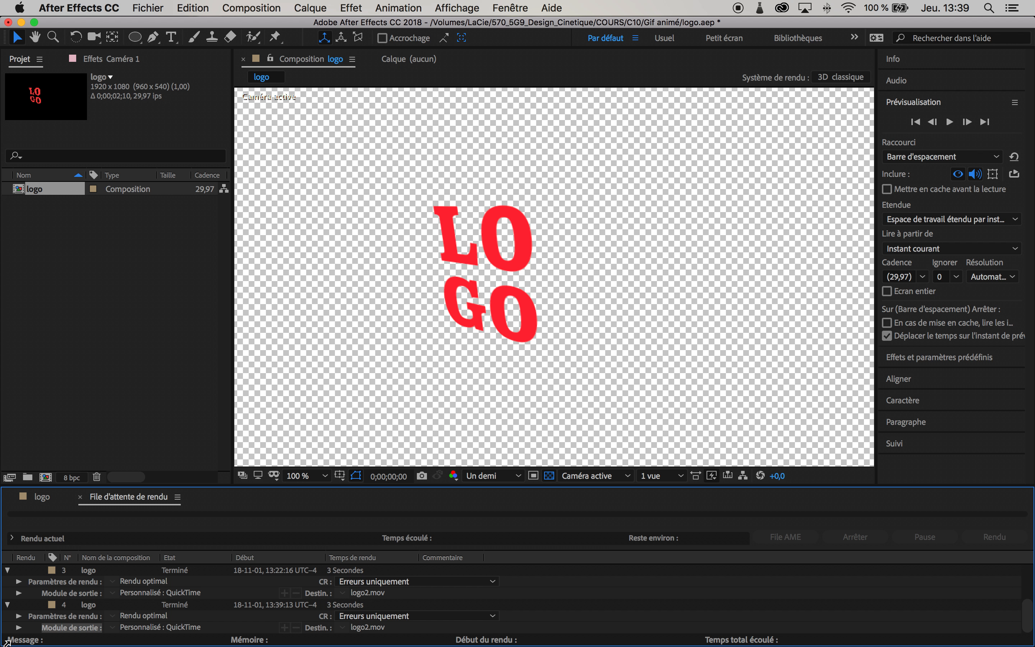
Step: Import the rendered logo2.mov from Finder into the project and place it in the composition to check it
{"action": "left_click", "coordinate": [39, 628]}
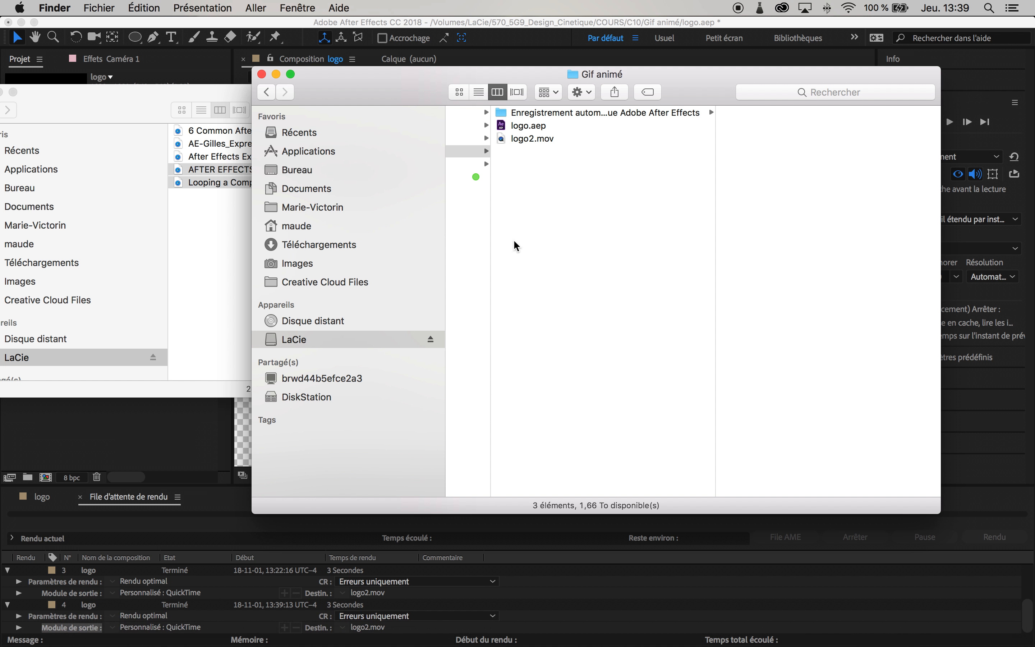
{"action": "left_click_drag", "start_coordinate": [409, 79], "coordinate": [496, 134]}
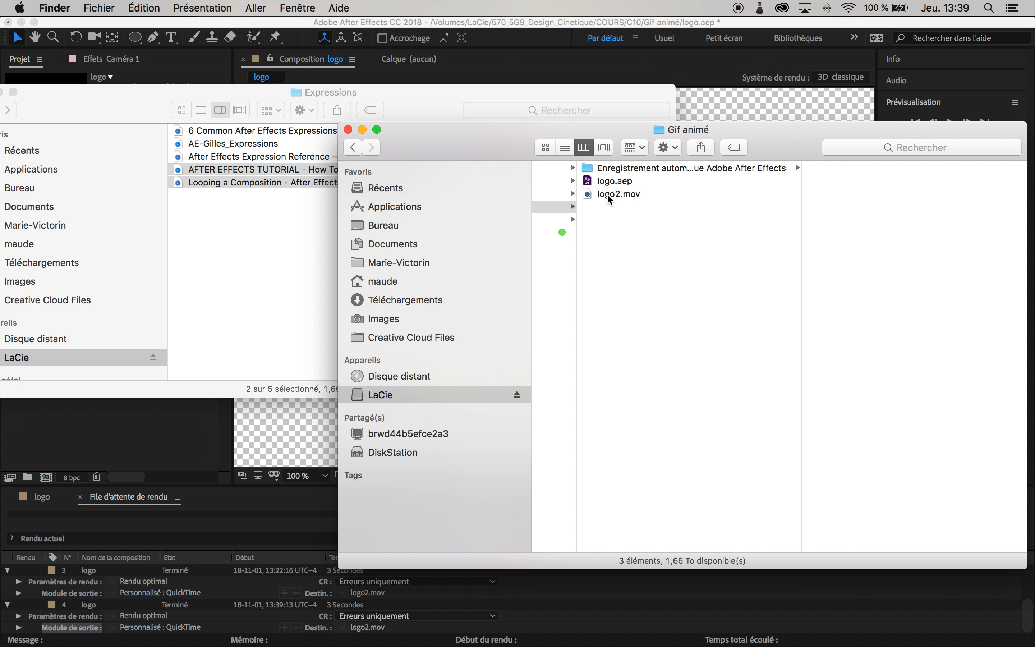
{"action": "left_click_drag", "start_coordinate": [608, 195], "coordinate": [131, 429]}
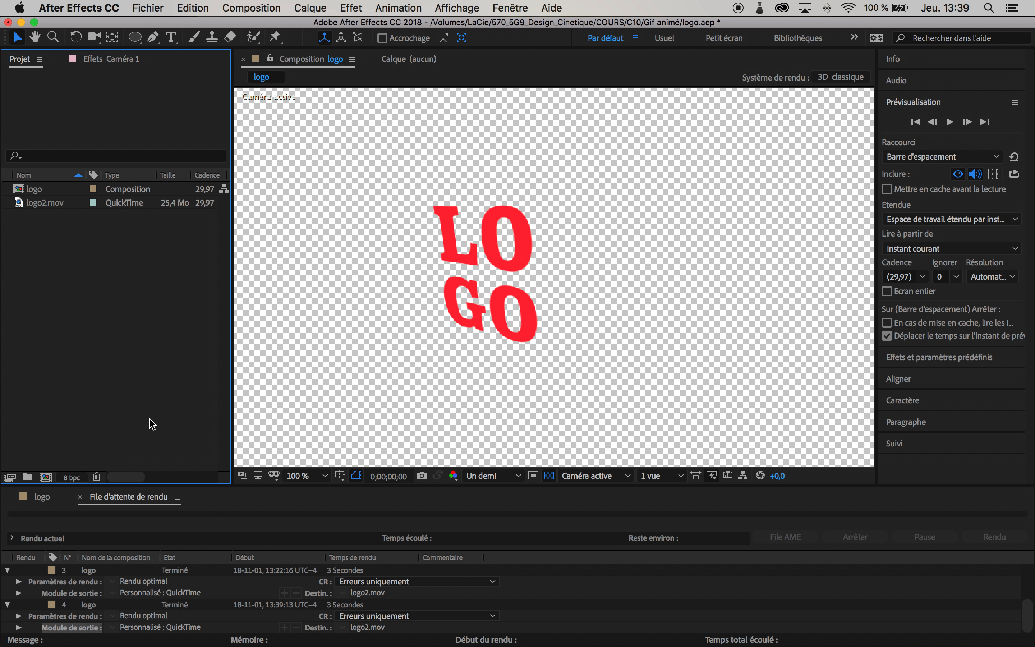
{"action": "left_click_drag", "start_coordinate": [45, 202], "coordinate": [574, 275]}
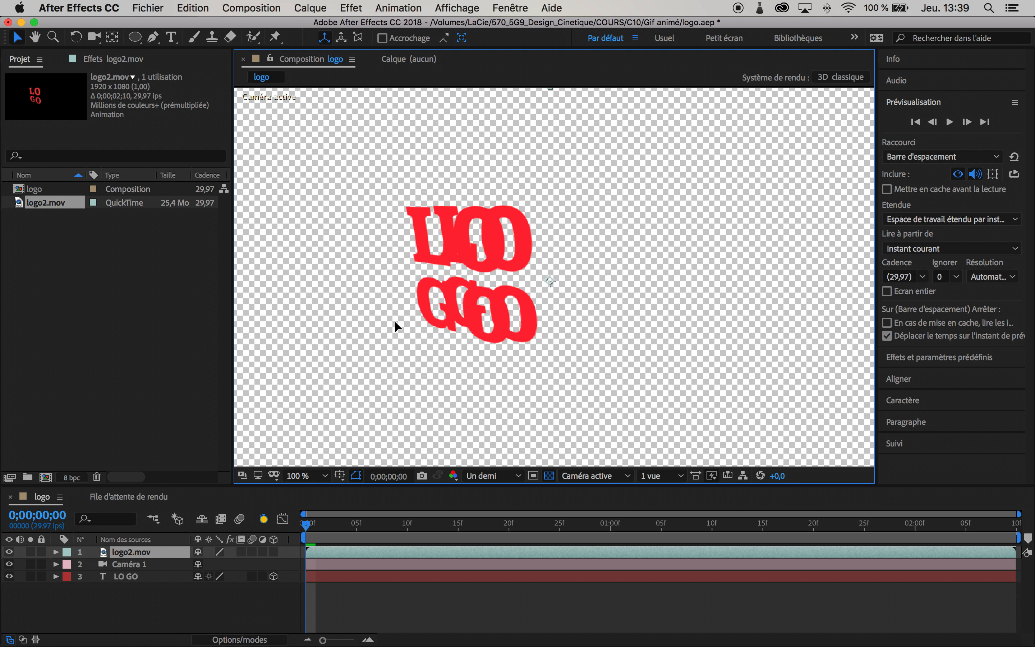
{"action": "left_click_drag", "start_coordinate": [348, 342], "coordinate": [346, 341]}
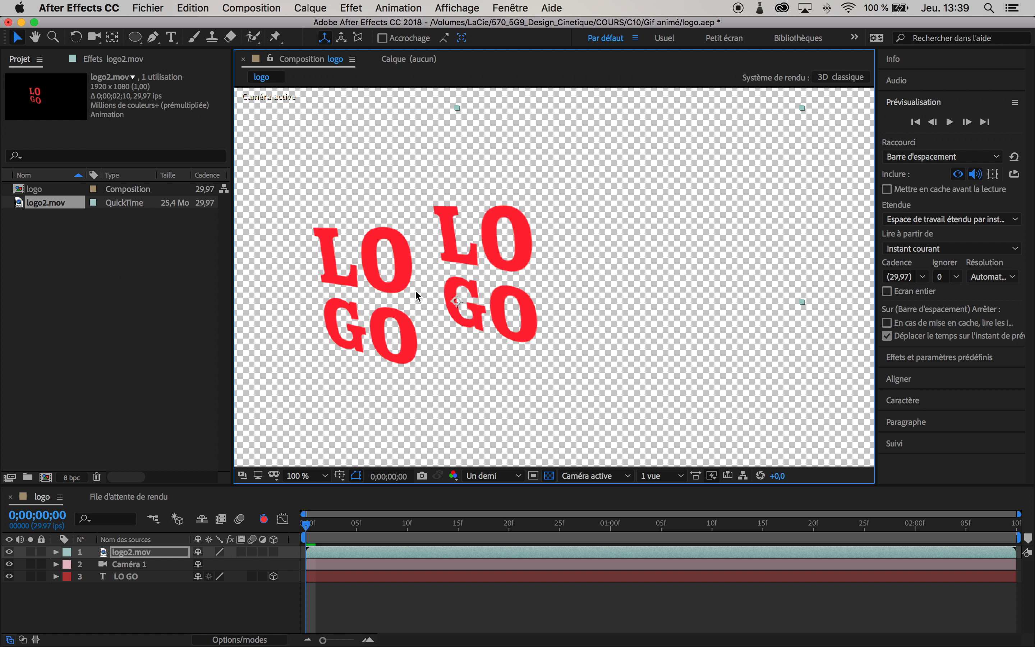
{"action": "left_click_drag", "start_coordinate": [308, 524], "coordinate": [216, 517]}
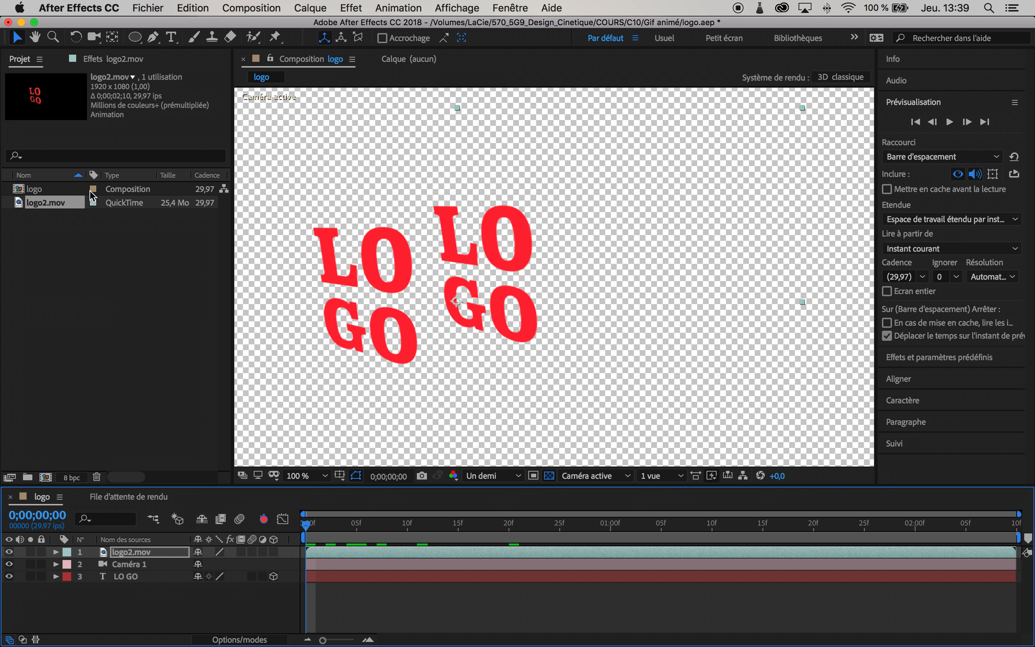
Step: Delete the logo2.mov footage from the project
{"action": "left_click", "coordinate": [70, 207]}
{"action": "key", "text": "Delete"}
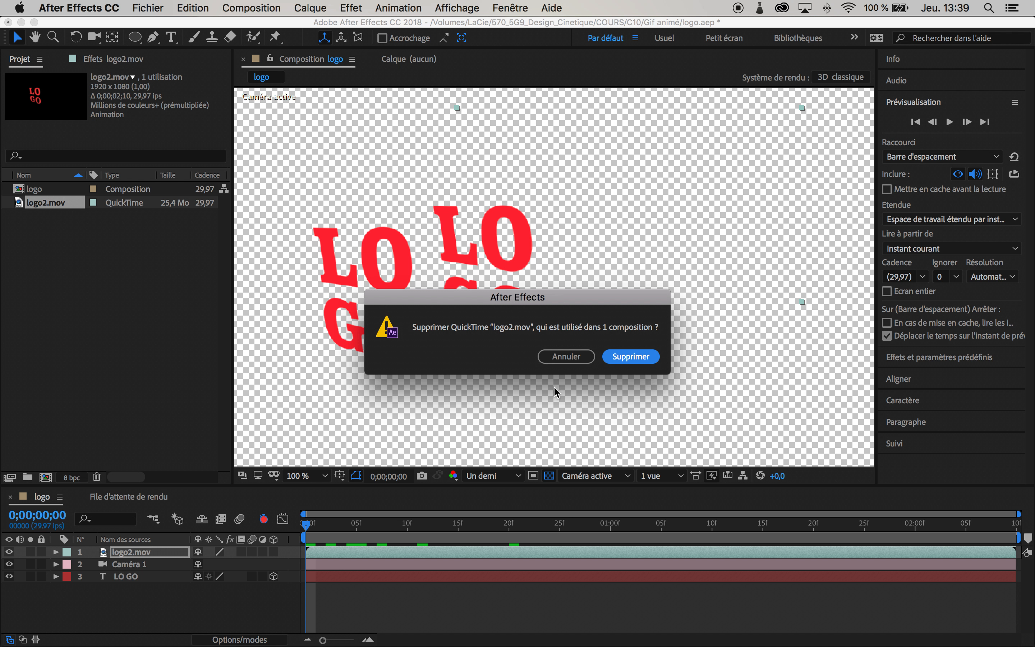
{"action": "left_click", "coordinate": [647, 357]}
Step: Switch to Photoshop and import logo2.mov as video frames to layers, from start to end, with frame animation enabled
{"action": "mouse_move", "coordinate": [470, 644]}
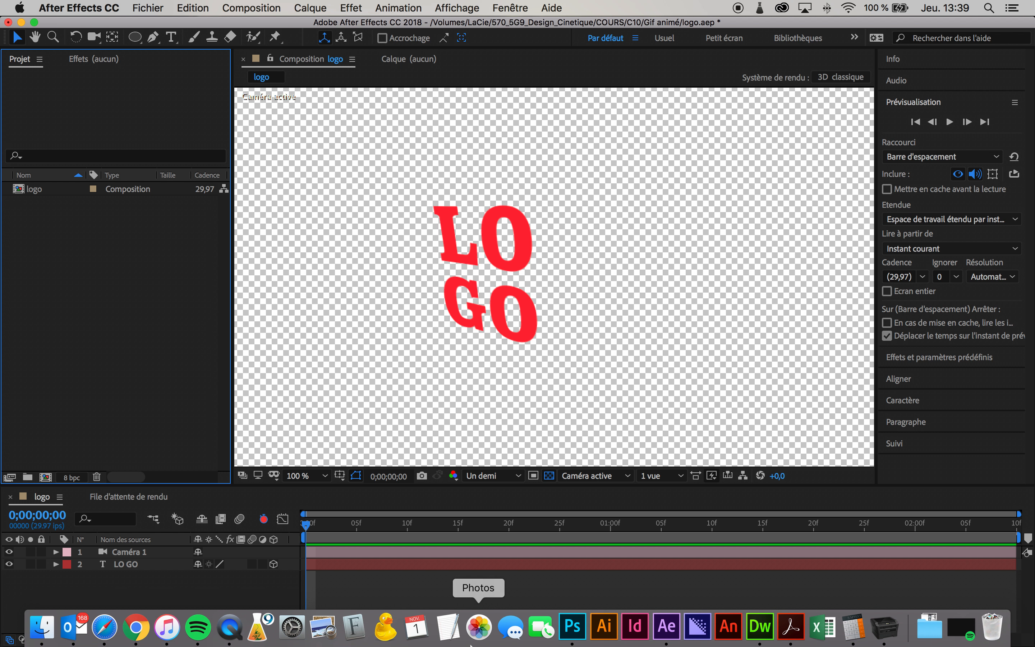
{"action": "left_click", "coordinate": [572, 627]}
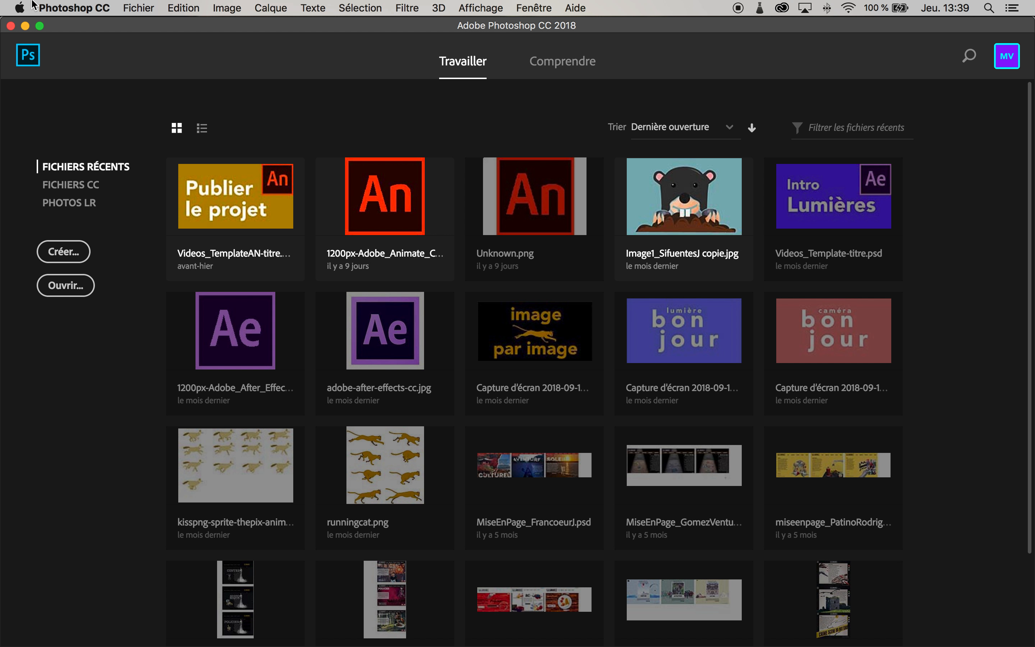
{"action": "left_click", "coordinate": [150, 4]}
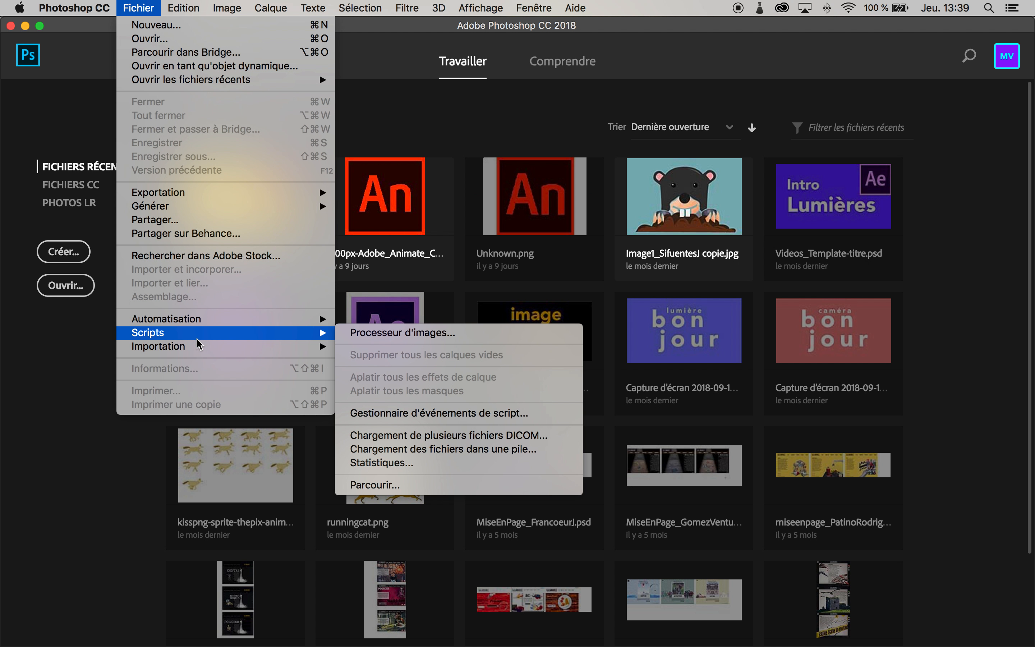
{"action": "mouse_move", "coordinate": [199, 352]}
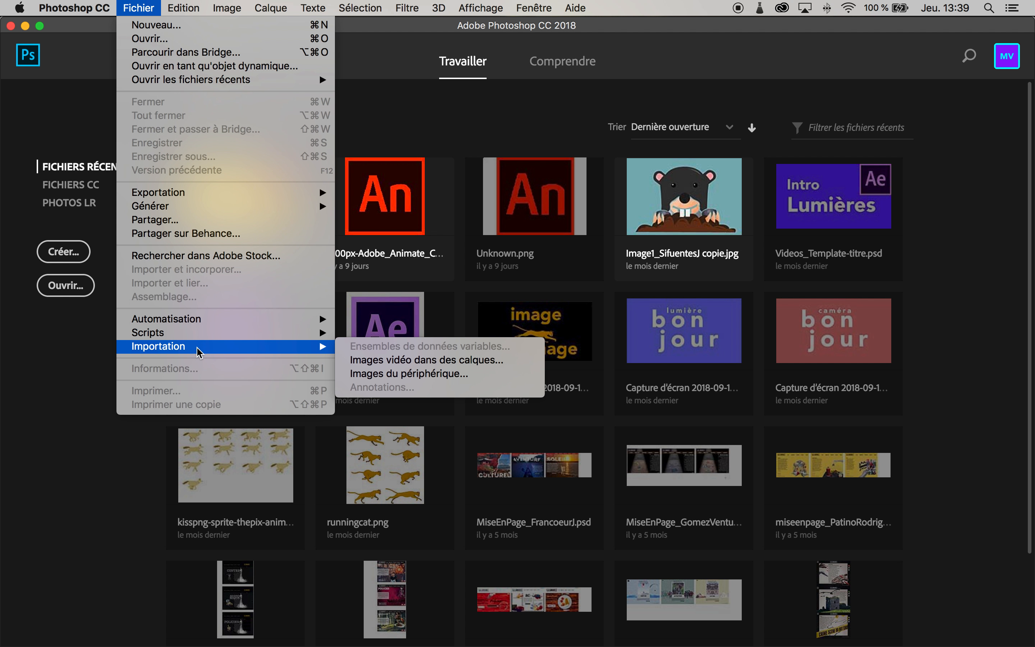
{"action": "left_click", "coordinate": [447, 361]}
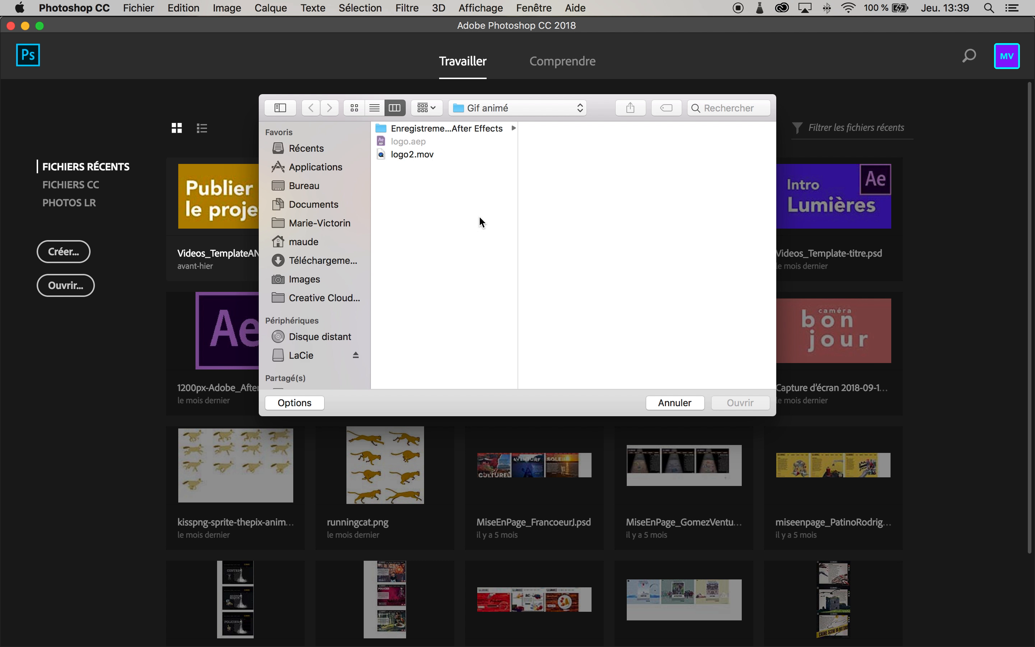
{"action": "left_click", "coordinate": [394, 154]}
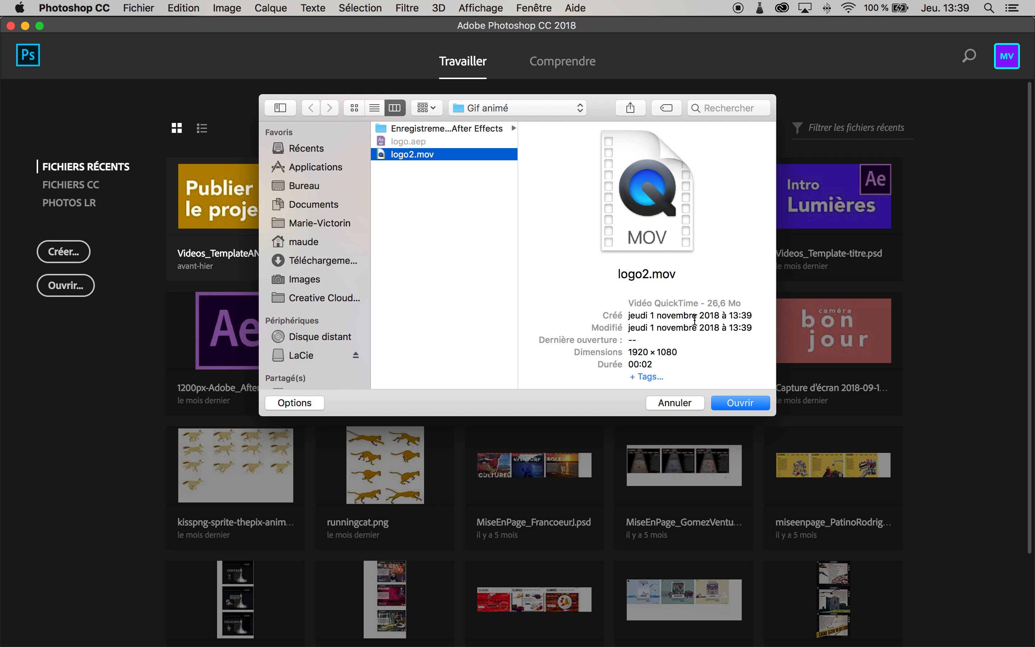
{"action": "left_click_drag", "start_coordinate": [709, 305], "coordinate": [735, 304]}
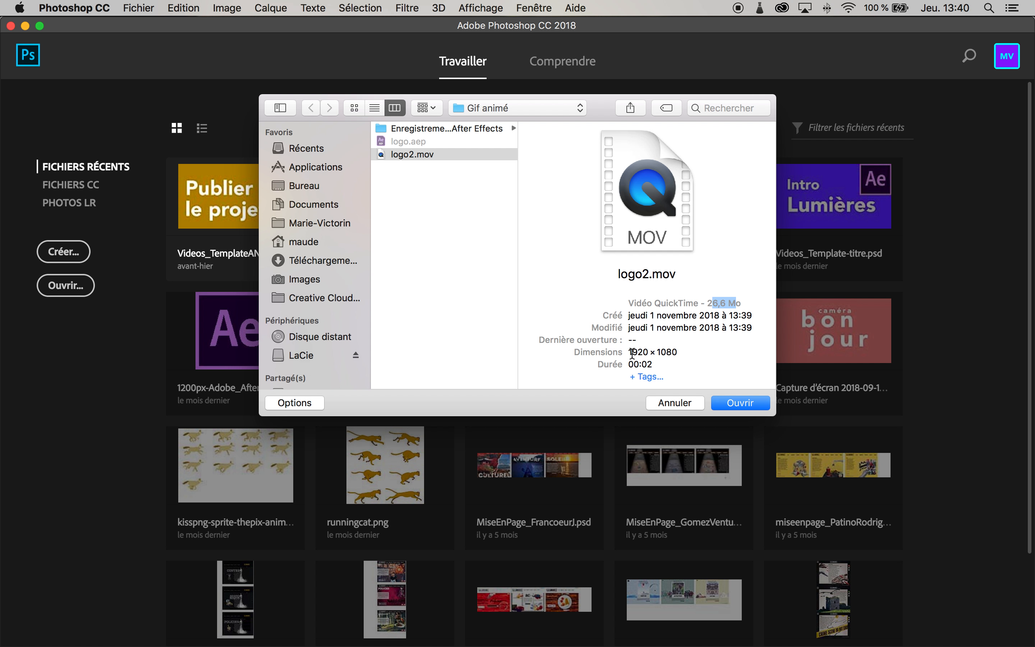
{"action": "left_click_drag", "start_coordinate": [632, 353], "coordinate": [685, 351]}
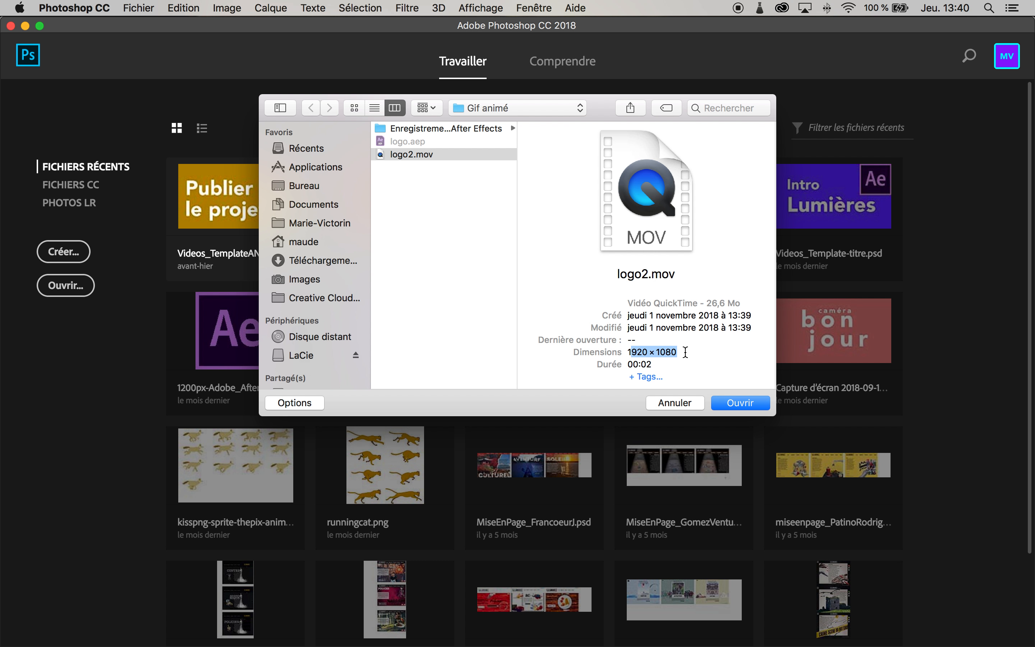
{"action": "left_click", "coordinate": [743, 404]}
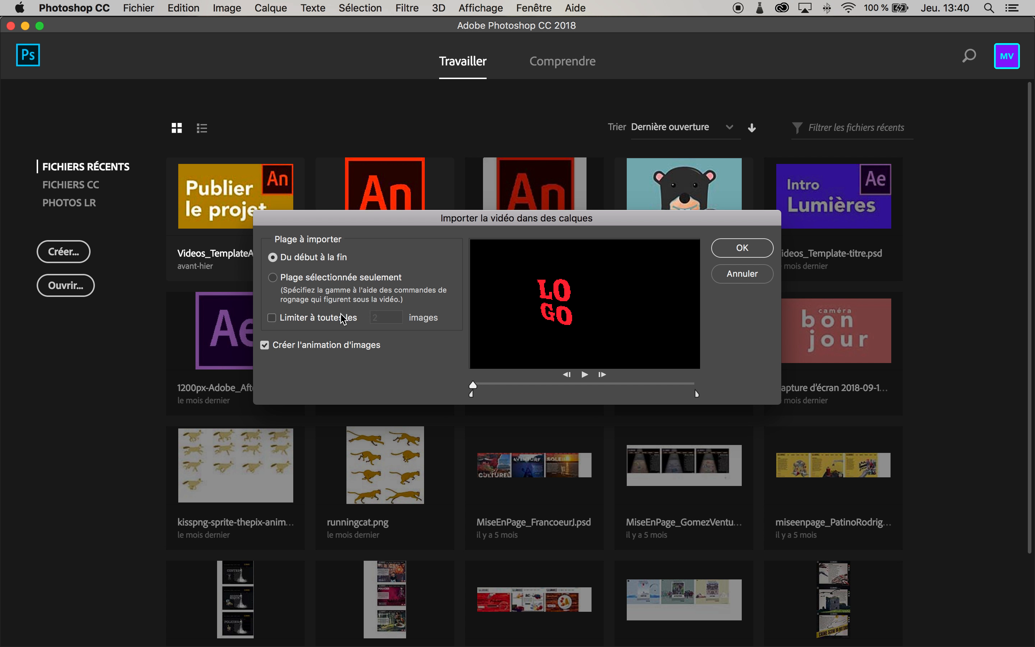
{"action": "left_click", "coordinate": [763, 253]}
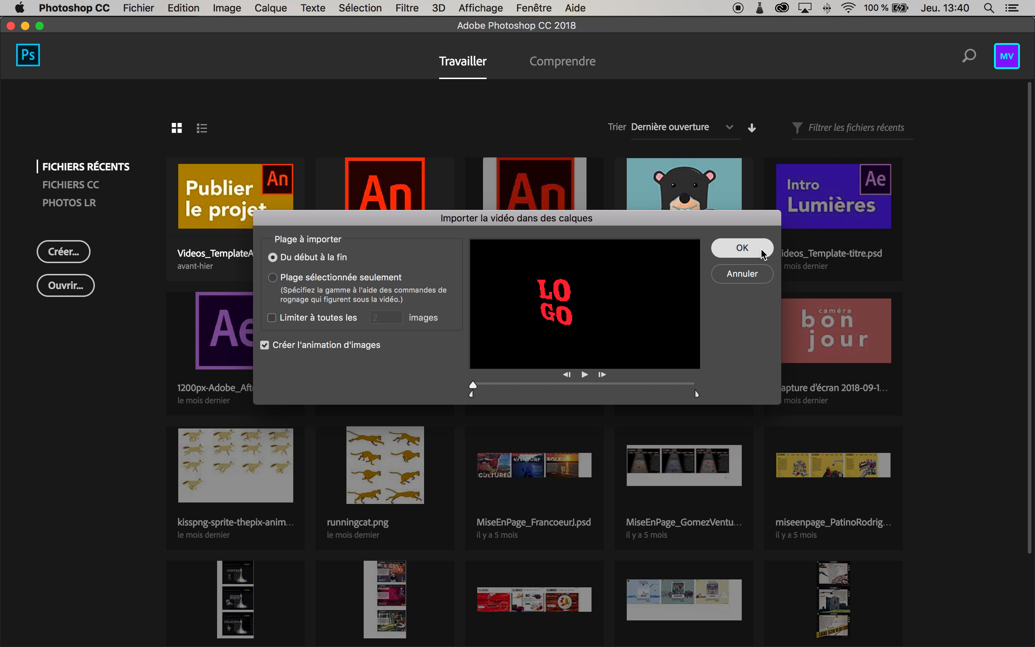
{"action": "left_click", "coordinate": [763, 253]}
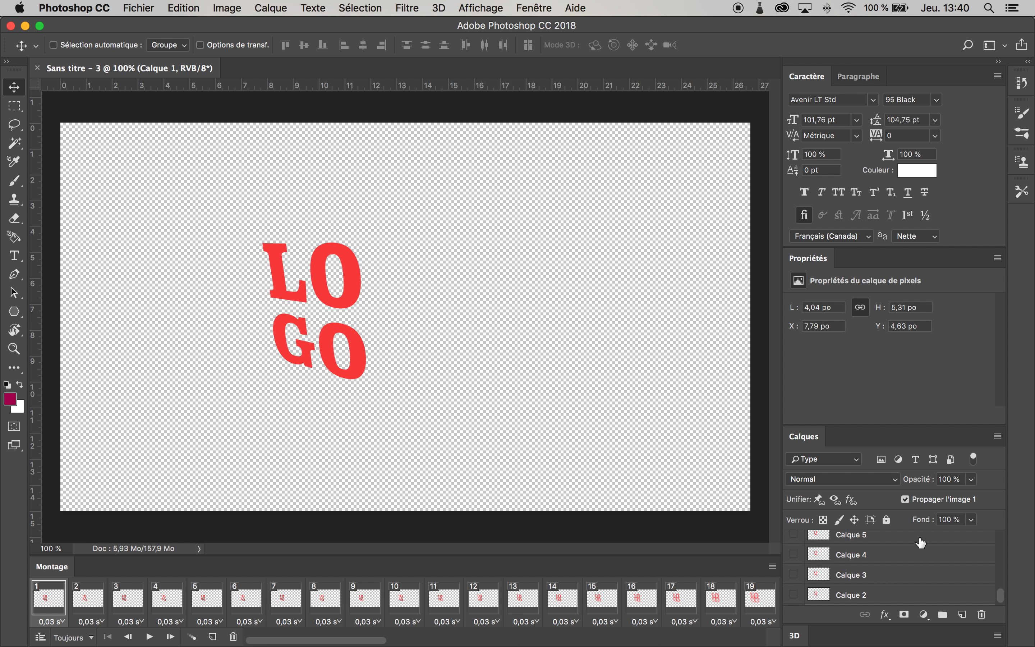
{"action": "scroll", "coordinate": [885, 562], "scroll_direction": "up", "scroll_amount": 15}
{"action": "scroll", "coordinate": [884, 560], "scroll_direction": "up", "scroll_amount": 6}
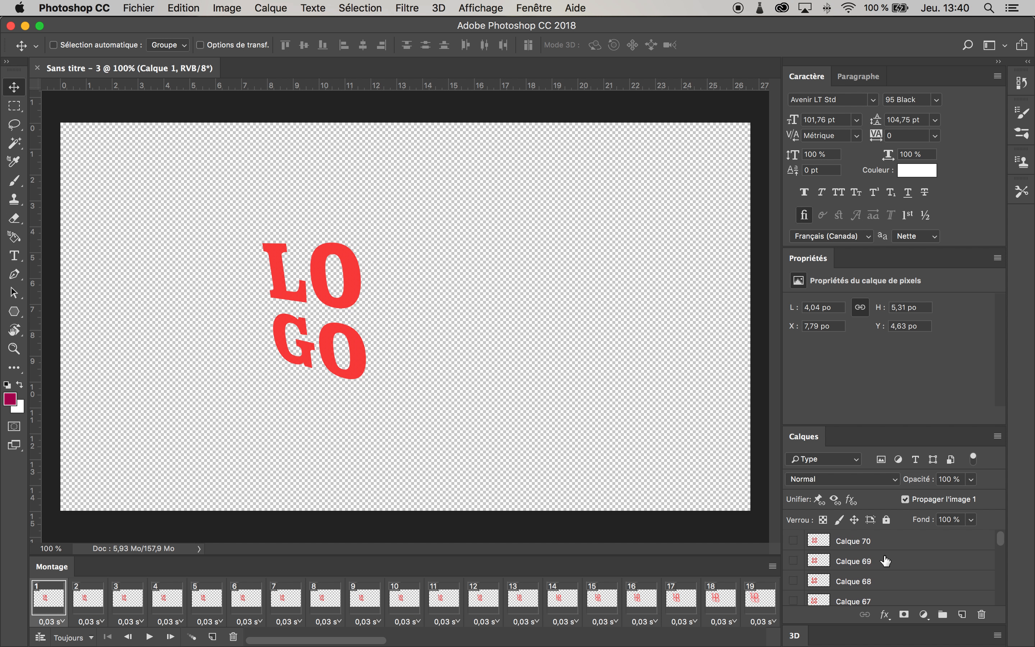
{"action": "scroll", "coordinate": [860, 549], "scroll_direction": "down", "scroll_amount": 20}
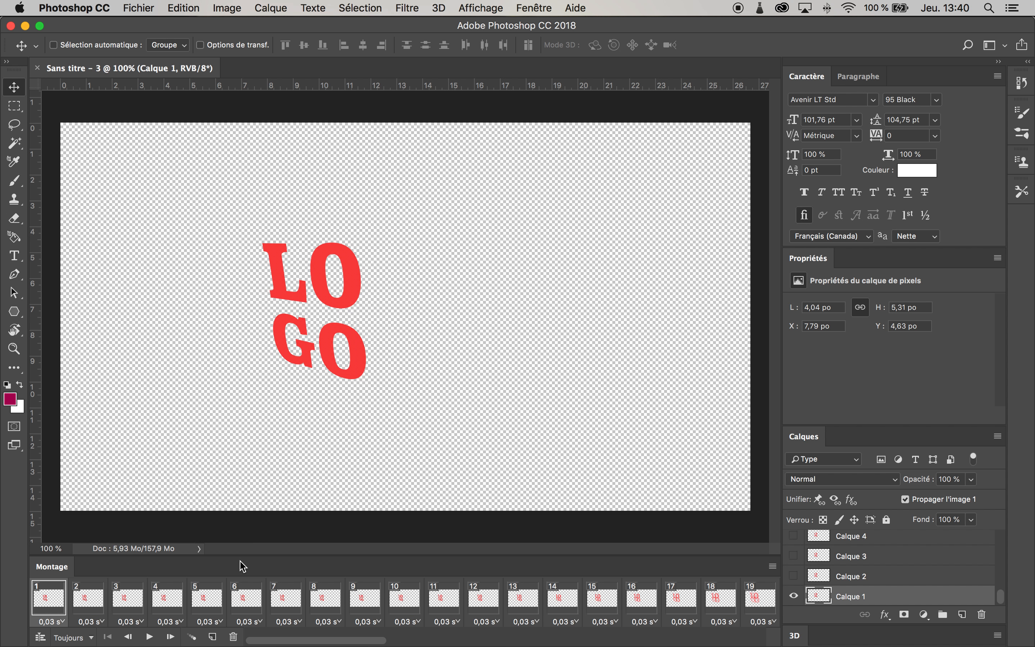
Step: Close the Montage panel and reopen it from the Window menu
{"action": "right_click", "coordinate": [52, 568]}
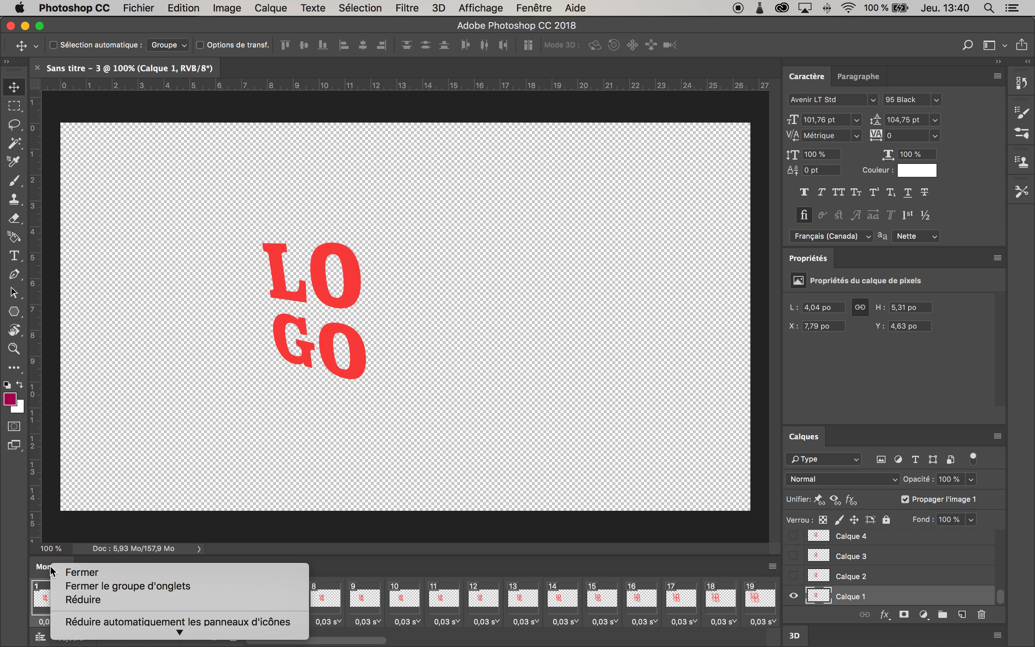
{"action": "left_click", "coordinate": [85, 572]}
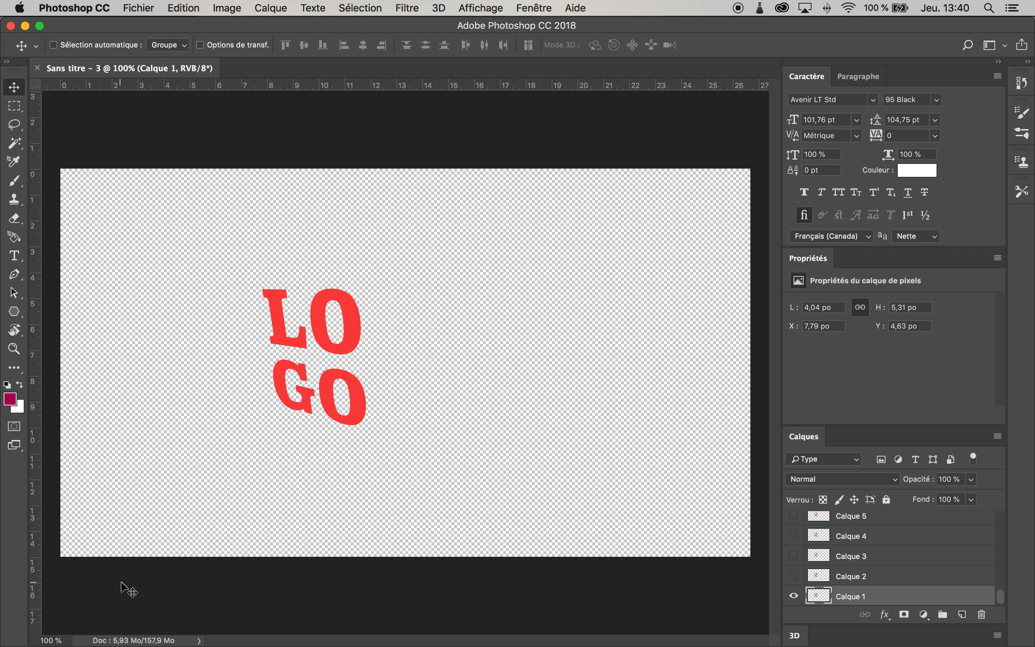
{"action": "left_click", "coordinate": [531, 8]}
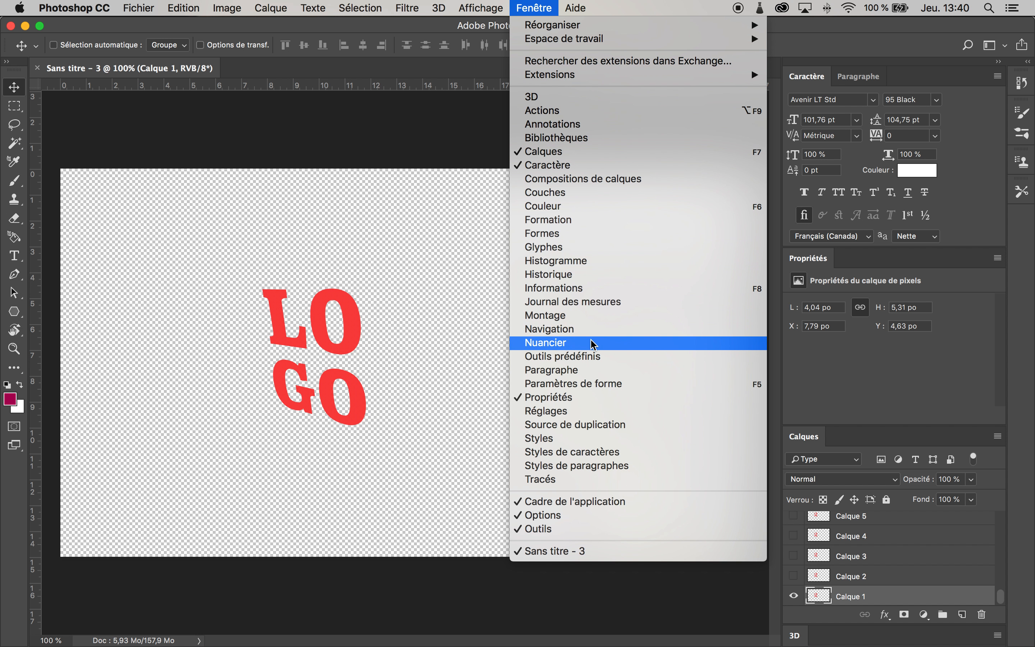
{"action": "left_click", "coordinate": [597, 320]}
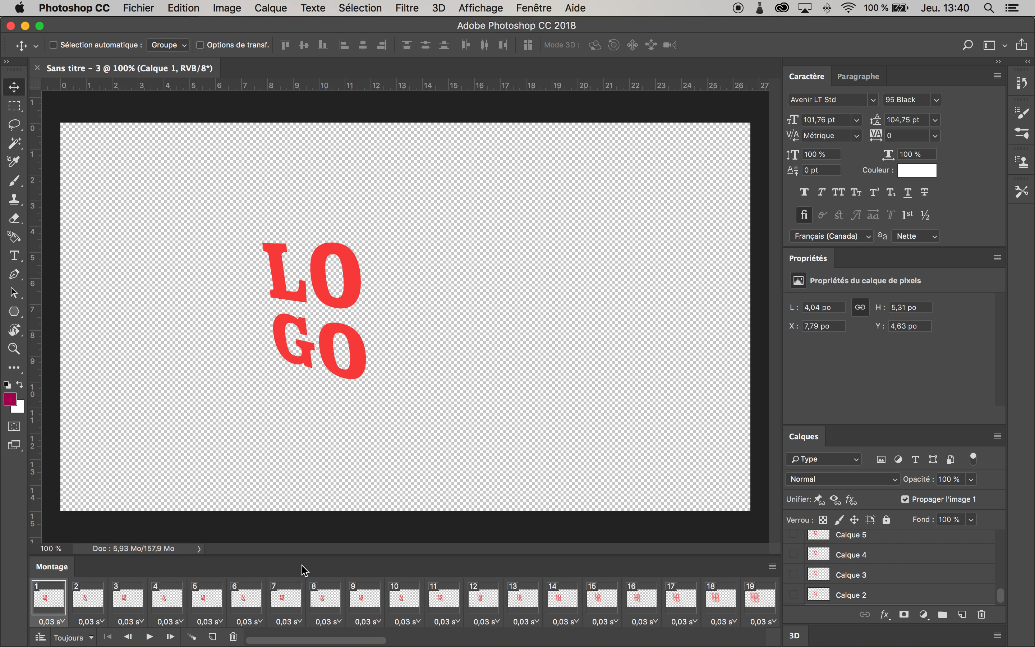
Step: Play the frame animation, stop it, and return to the first frame
{"action": "left_click", "coordinate": [149, 638]}
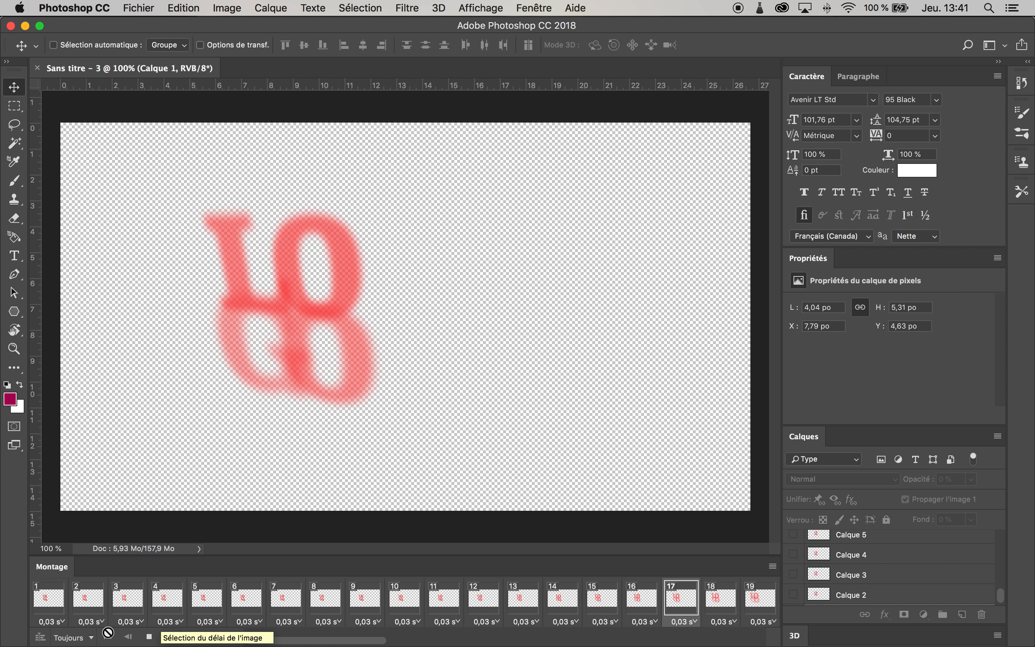
{"action": "left_click", "coordinate": [150, 637]}
{"action": "scroll", "coordinate": [310, 623], "scroll_direction": "left", "scroll_amount": 15}
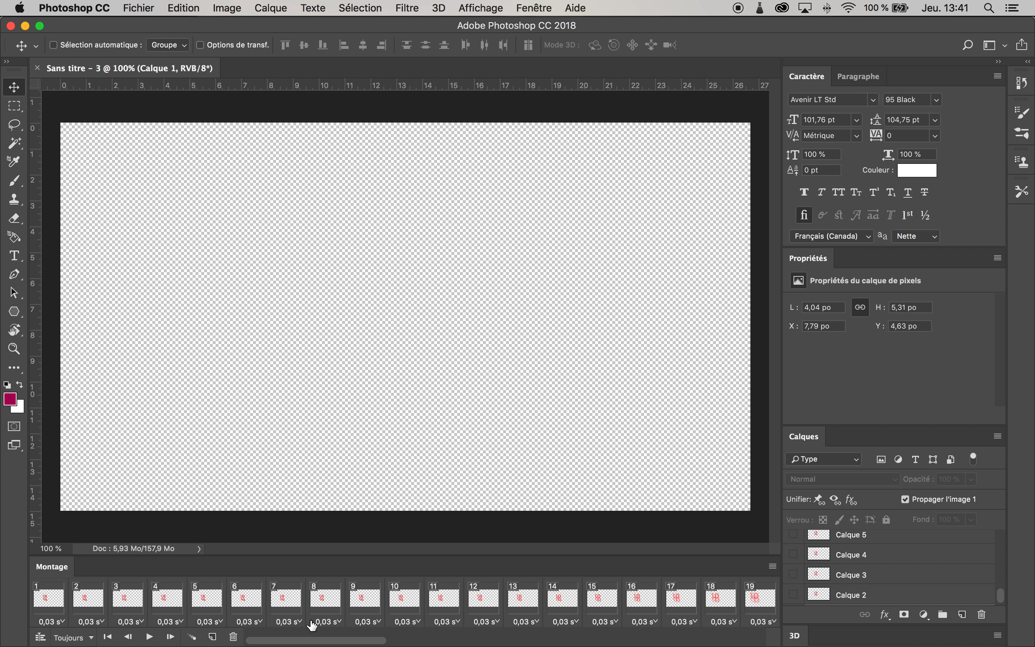
{"action": "left_click", "coordinate": [50, 607]}
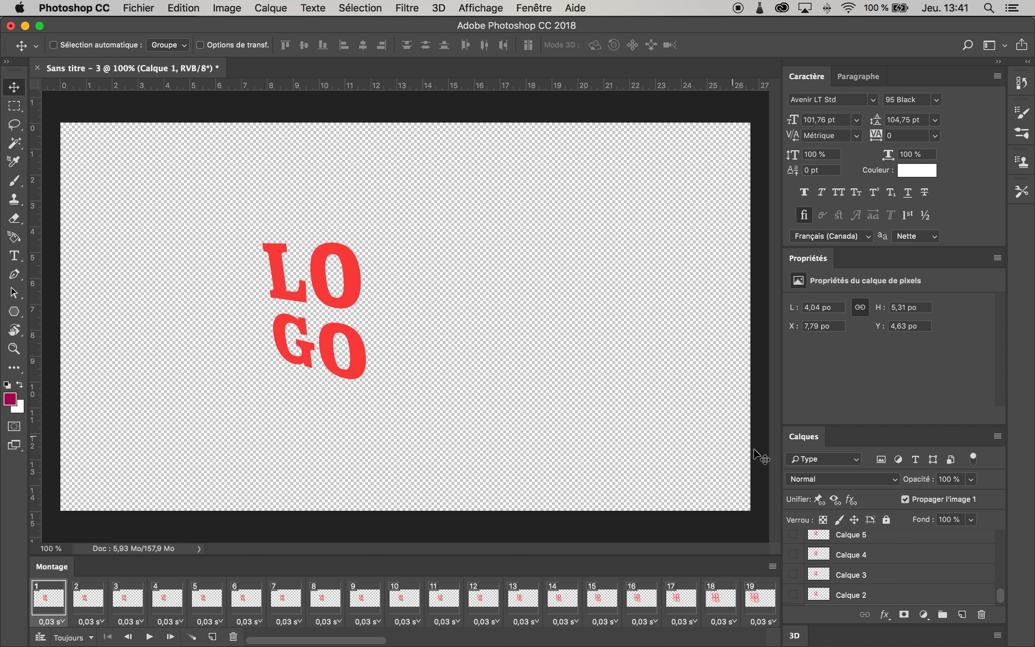
{"action": "scroll", "coordinate": [875, 548], "scroll_direction": "up", "scroll_amount": 10}
{"action": "scroll", "coordinate": [876, 549], "scroll_direction": "up", "scroll_amount": 10}
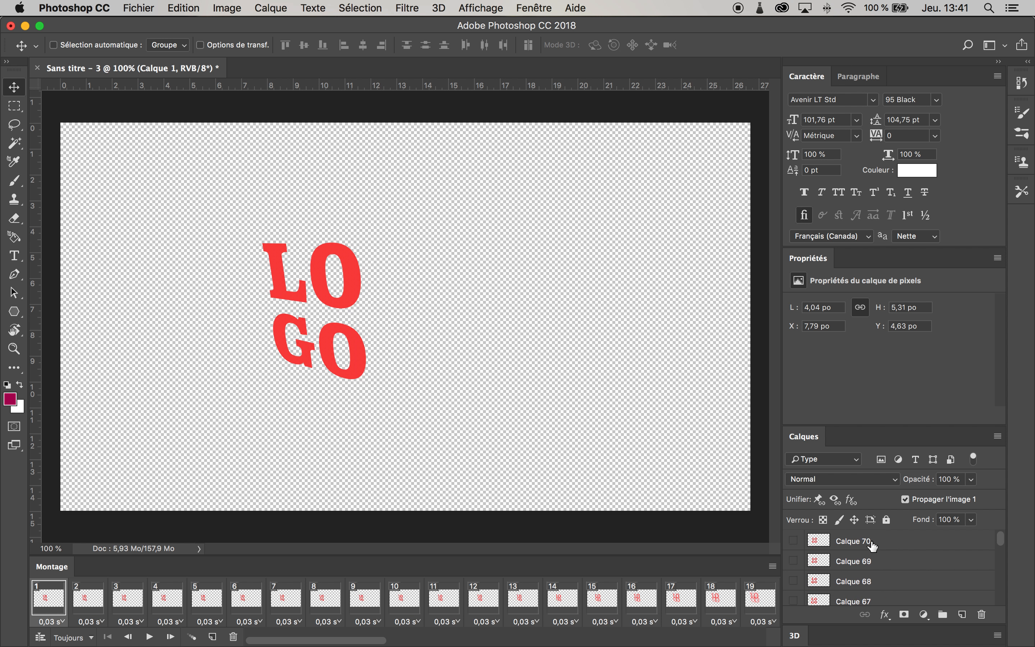
{"action": "scroll", "coordinate": [873, 546], "scroll_direction": "down", "scroll_amount": 20}
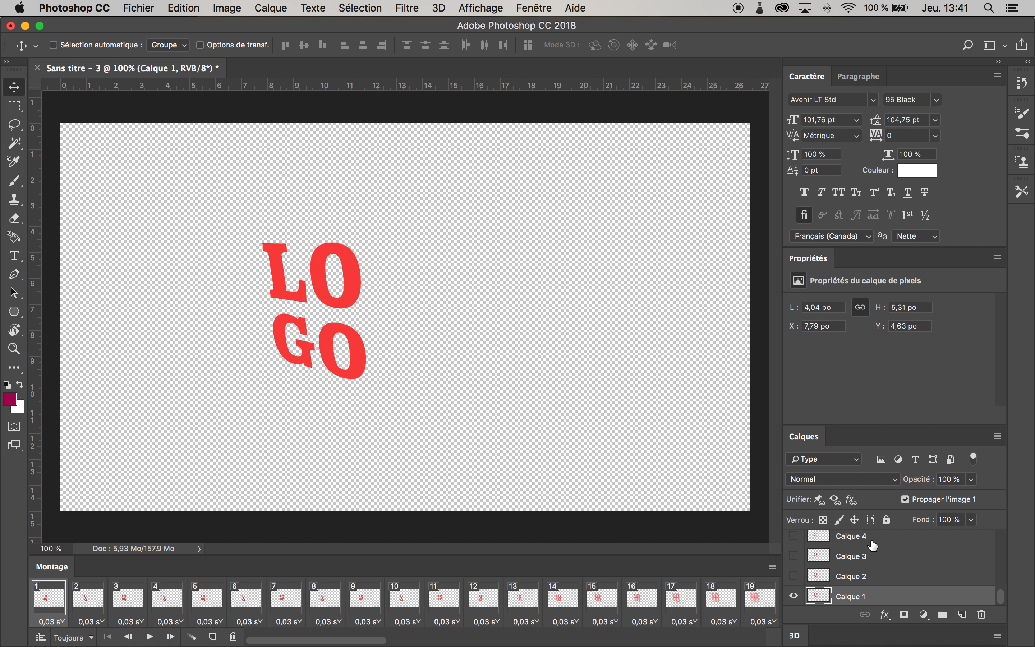
{"action": "scroll", "coordinate": [879, 554], "scroll_direction": "up", "scroll_amount": 20}
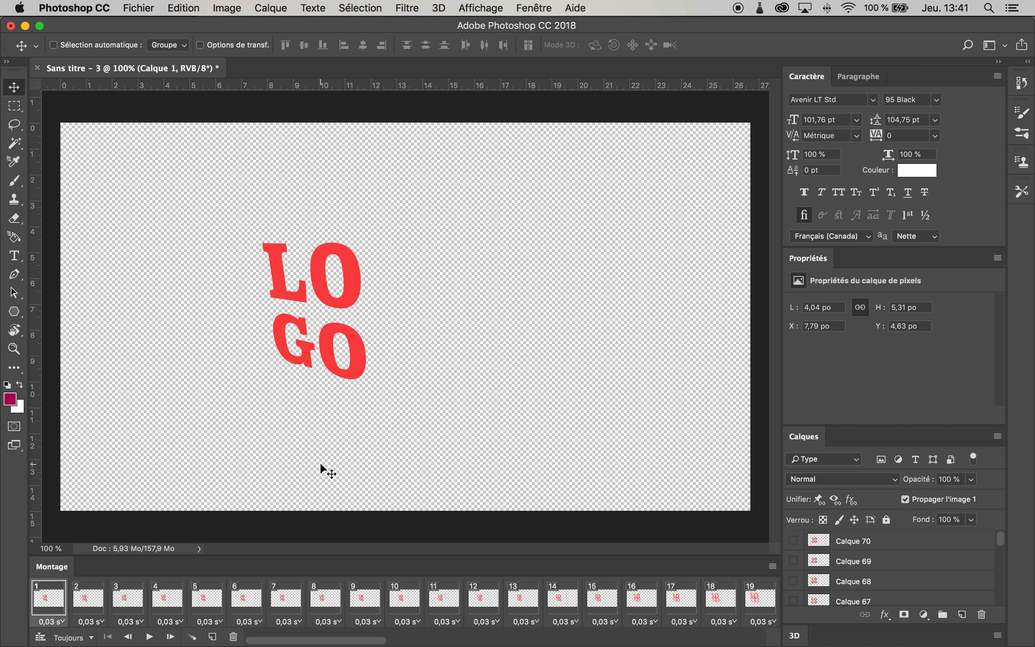
Step: Examine the frame delay options and scroll through the frames to the last one
{"action": "left_click", "coordinate": [302, 620]}
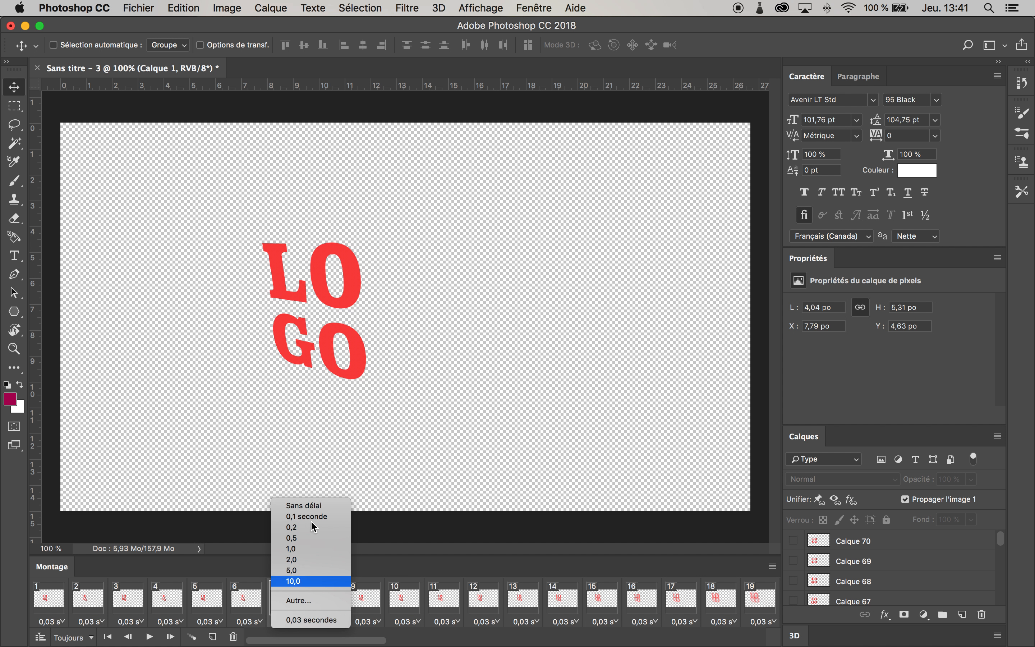
{"action": "left_click", "coordinate": [450, 488]}
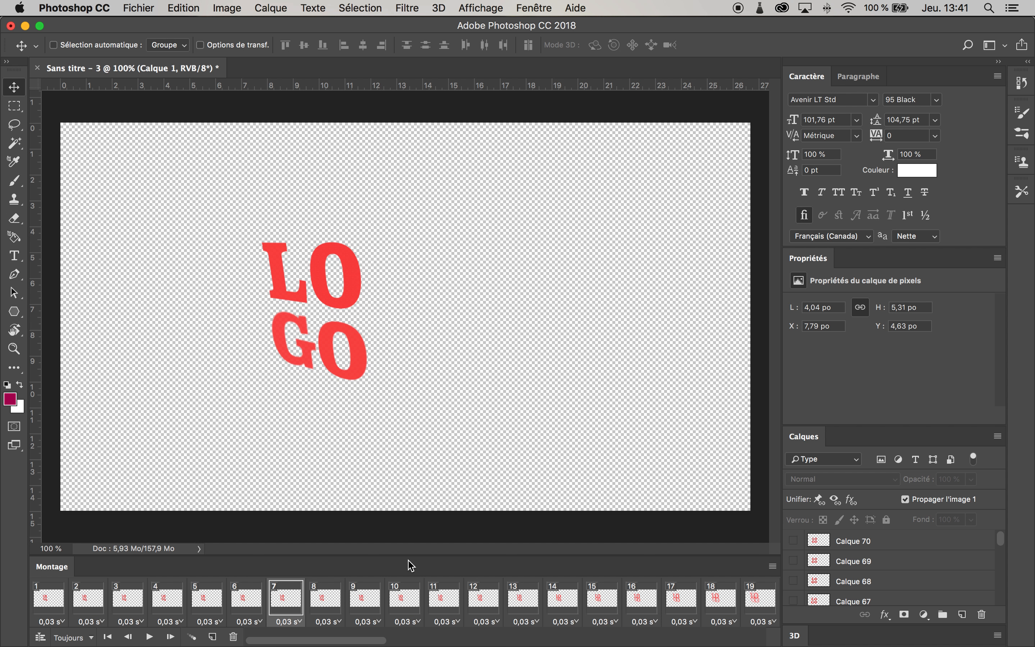
{"action": "left_click", "coordinate": [46, 607]}
{"action": "scroll", "coordinate": [474, 608], "scroll_direction": "right", "scroll_amount": 10}
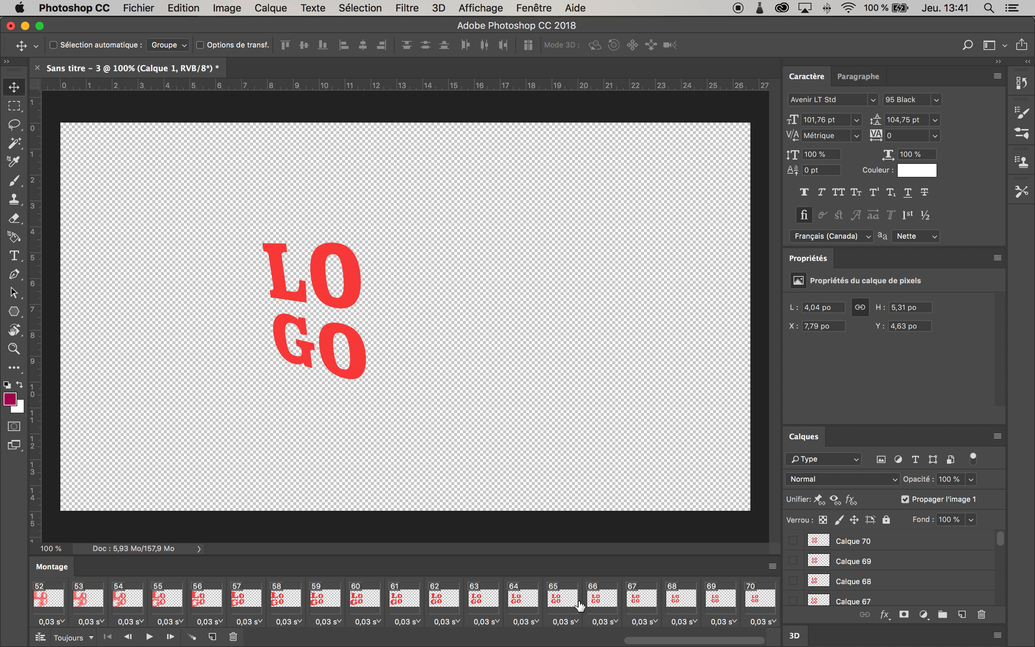
{"action": "scroll", "coordinate": [230, 591], "scroll_direction": "right", "scroll_amount": 15}
{"action": "scroll", "coordinate": [230, 591], "scroll_direction": "left", "scroll_amount": 12}
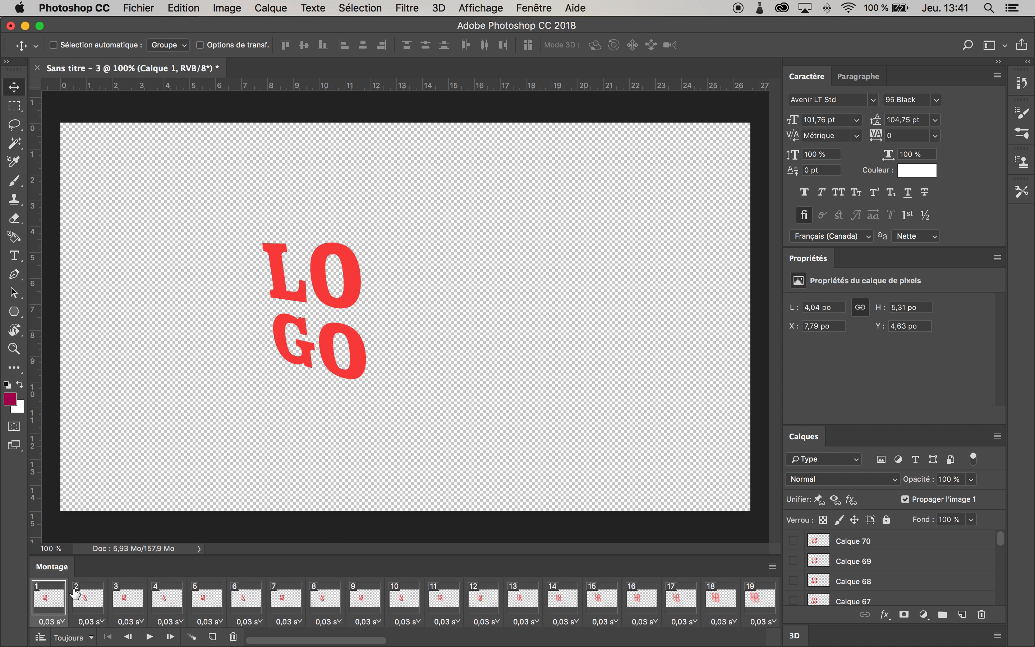
{"action": "scroll", "coordinate": [73, 597], "scroll_direction": "right", "scroll_amount": 15}
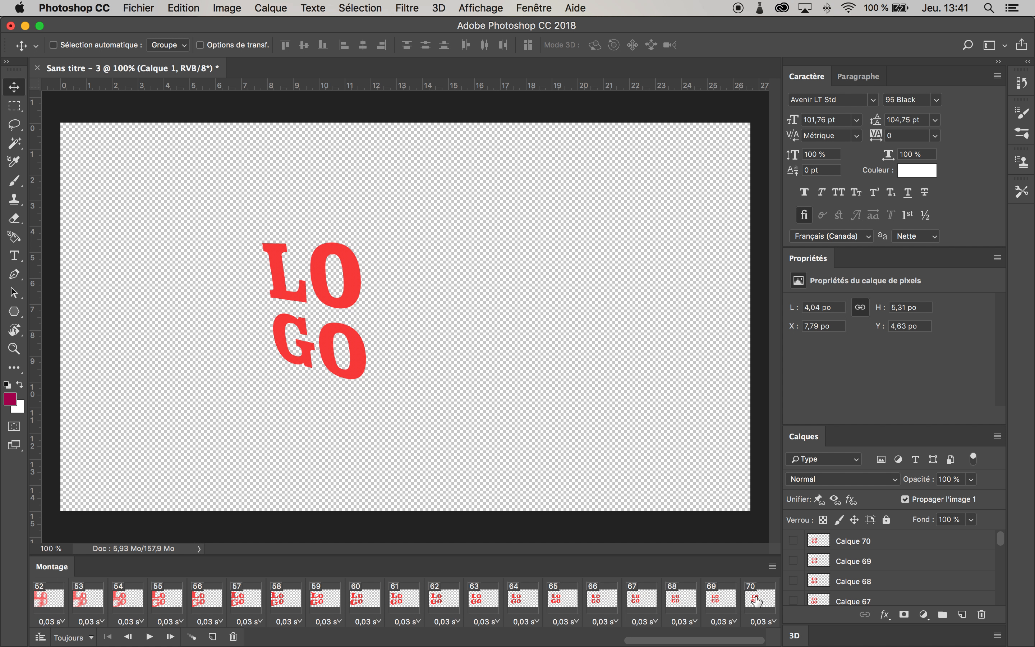
{"action": "scroll", "coordinate": [765, 602], "scroll_direction": "right", "scroll_amount": 3}
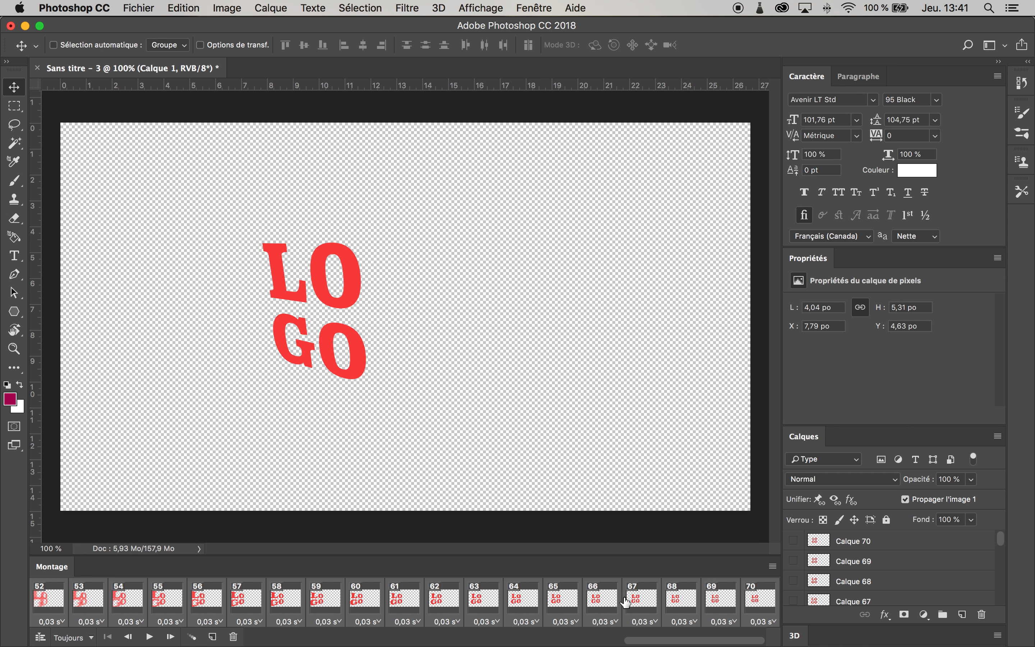
{"action": "left_click", "coordinate": [656, 623]}
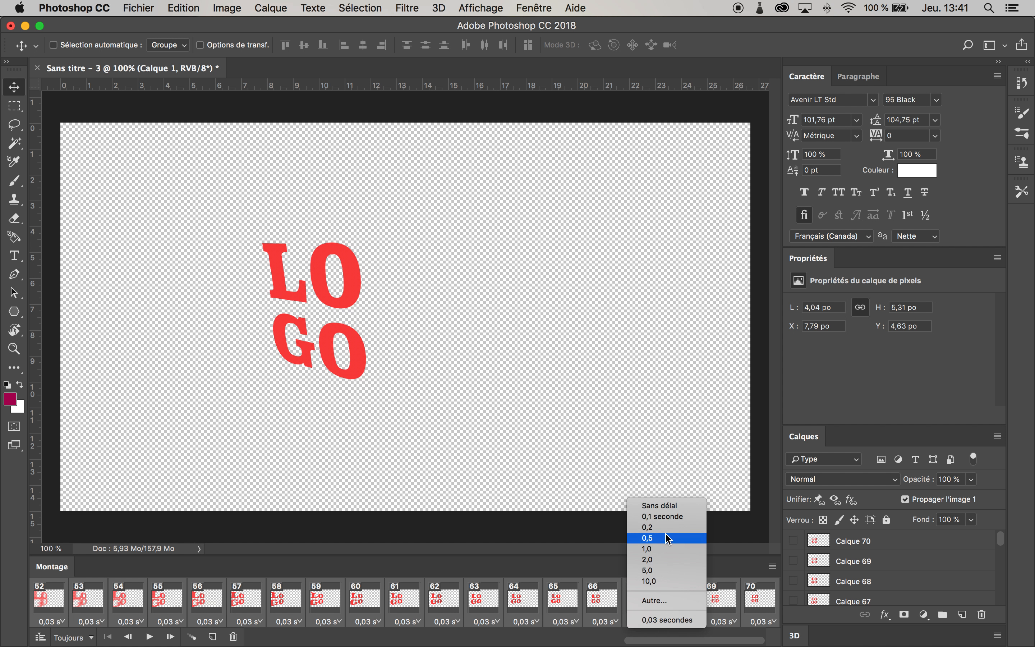
{"action": "left_click", "coordinate": [652, 401]}
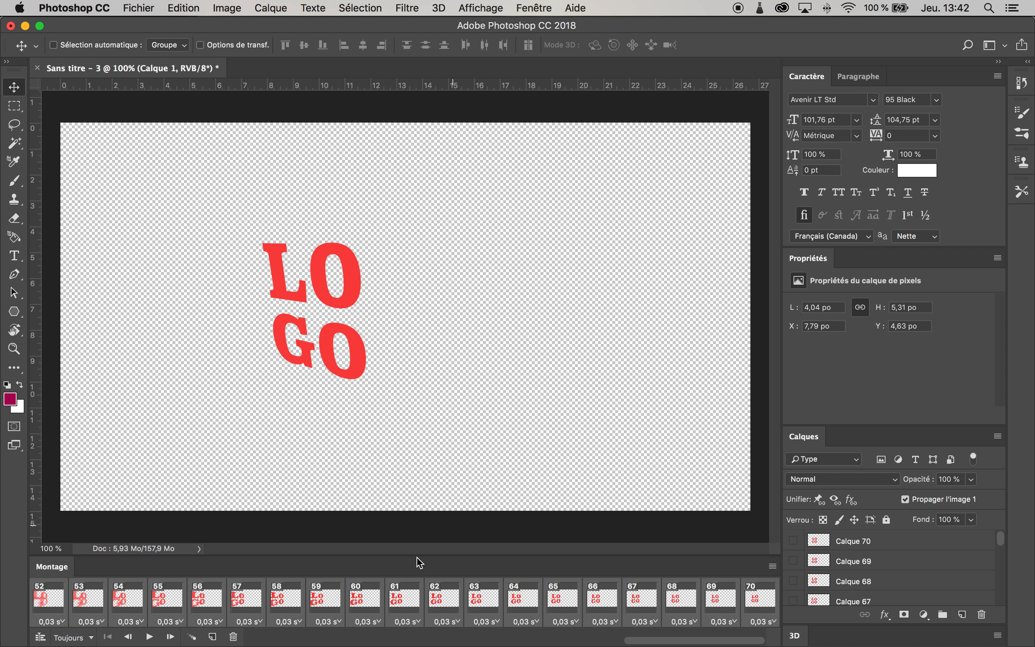
Step: Open the Save for Web (Legacy) export dialog and keep GIF as the output format
{"action": "left_click", "coordinate": [140, 8]}
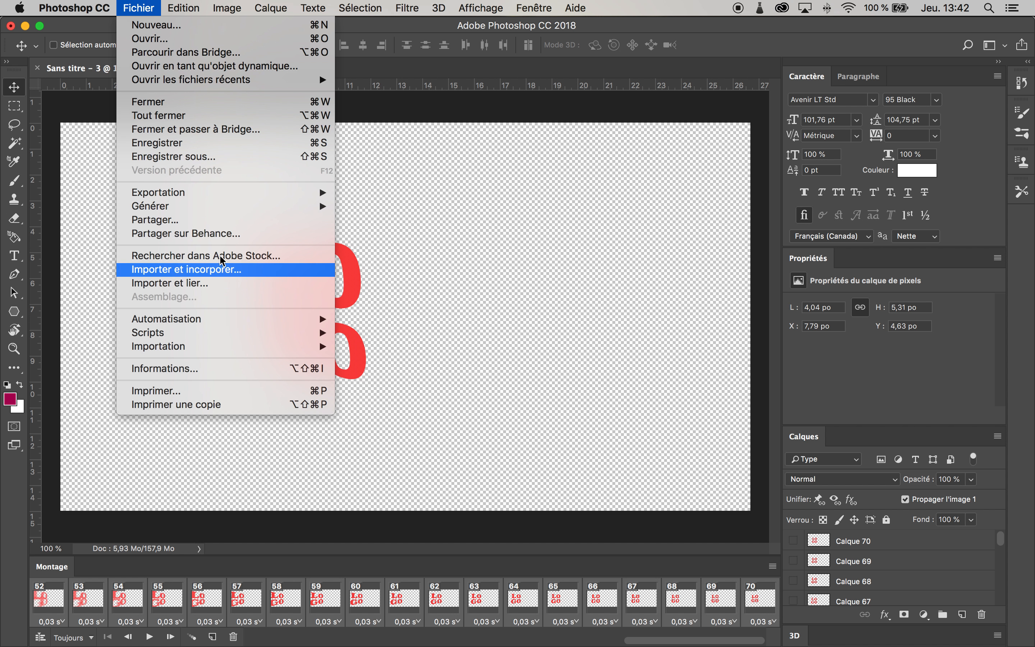
{"action": "mouse_move", "coordinate": [295, 193]}
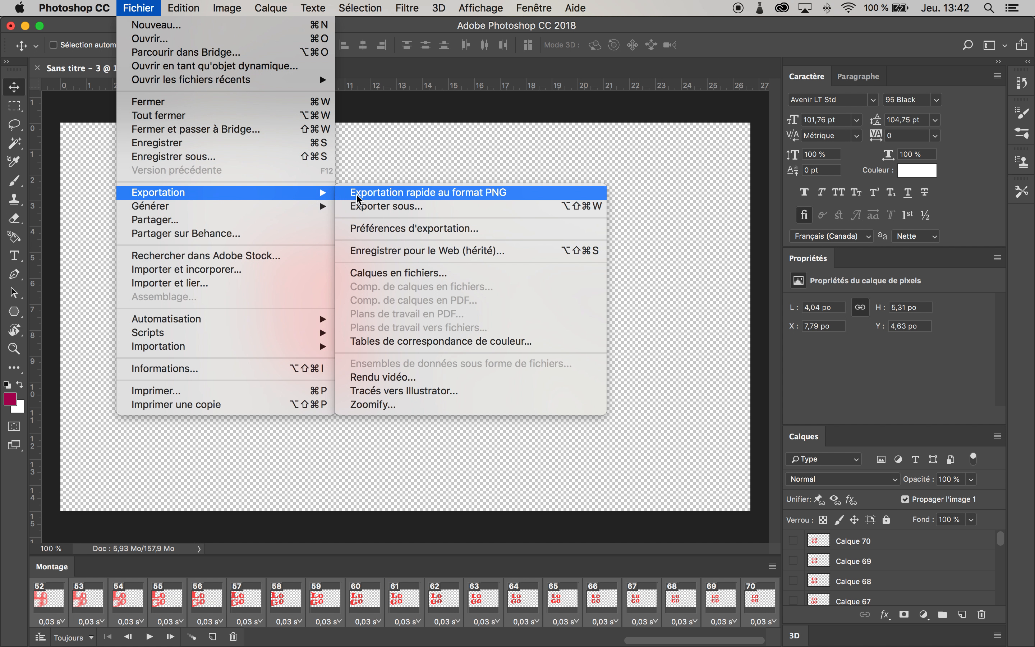
{"action": "left_click", "coordinate": [428, 251]}
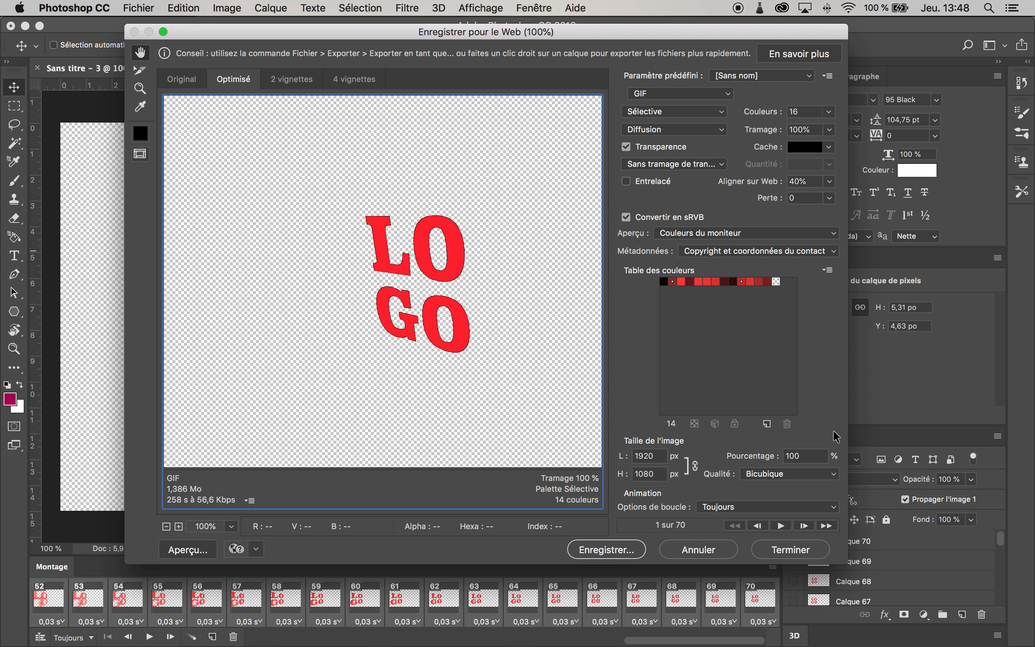
{"action": "left_click_drag", "start_coordinate": [513, 315], "coordinate": [436, 316]}
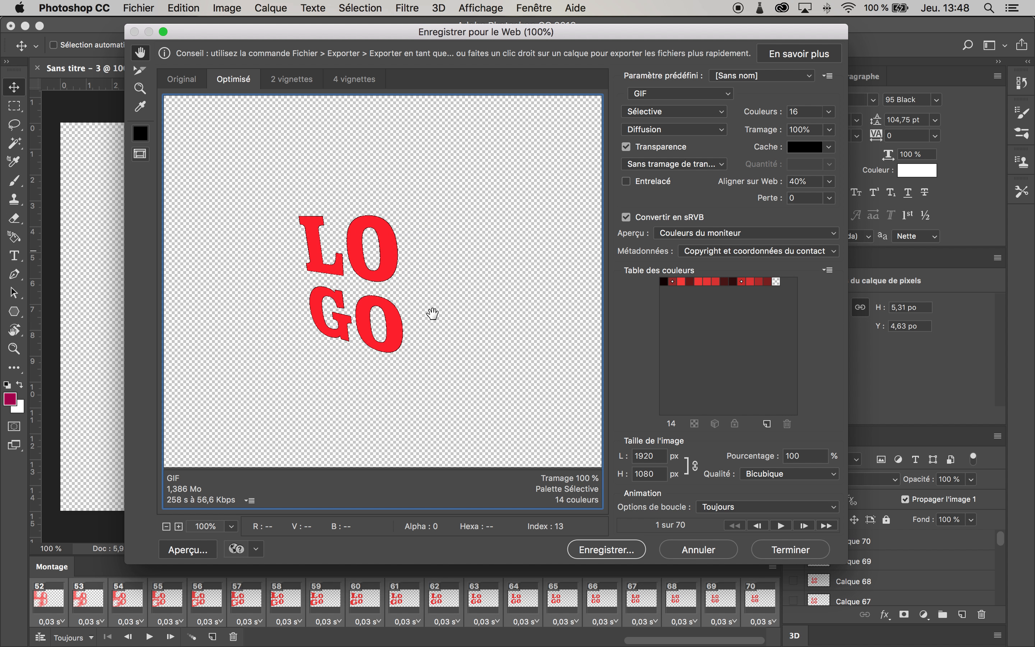
{"action": "left_click", "coordinate": [713, 95]}
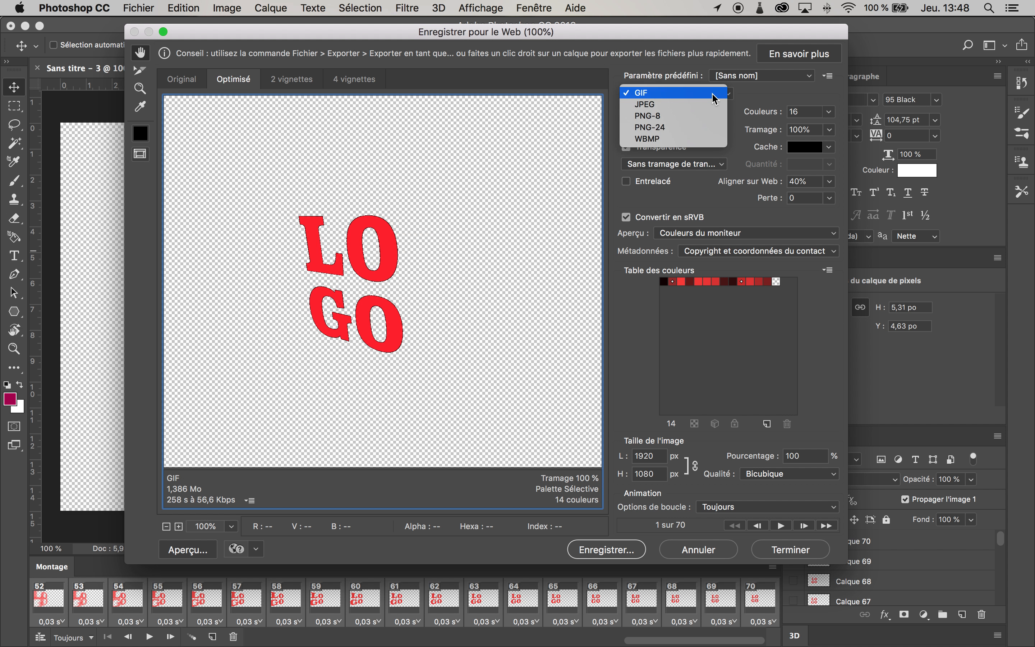
{"action": "left_click", "coordinate": [730, 97]}
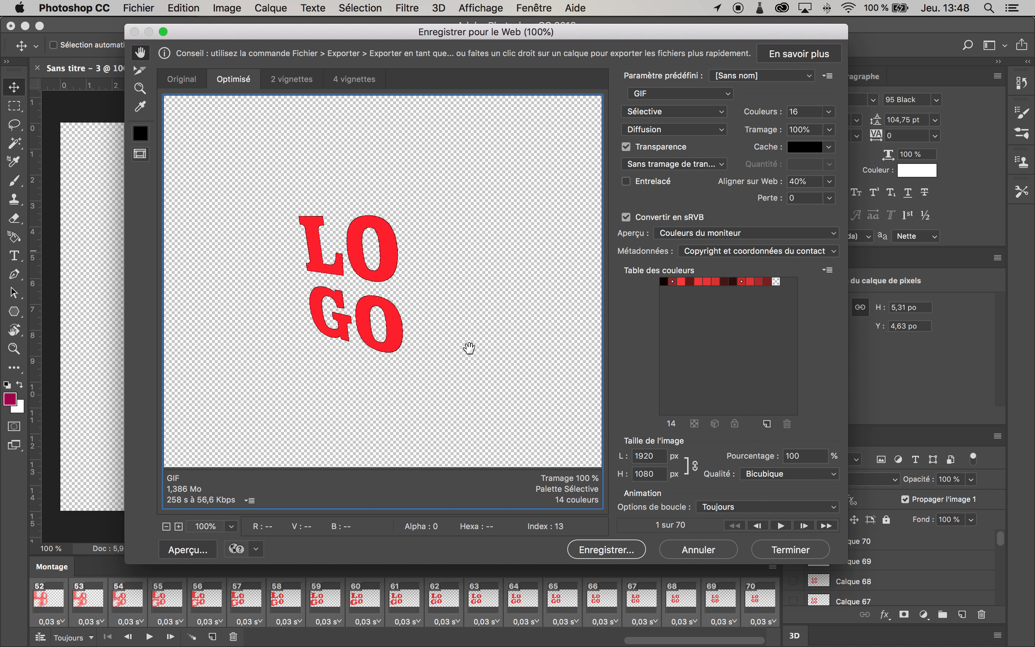
Step: Compare the GIF at 256 colours, then return the colour count to 16
{"action": "left_click", "coordinate": [830, 112]}
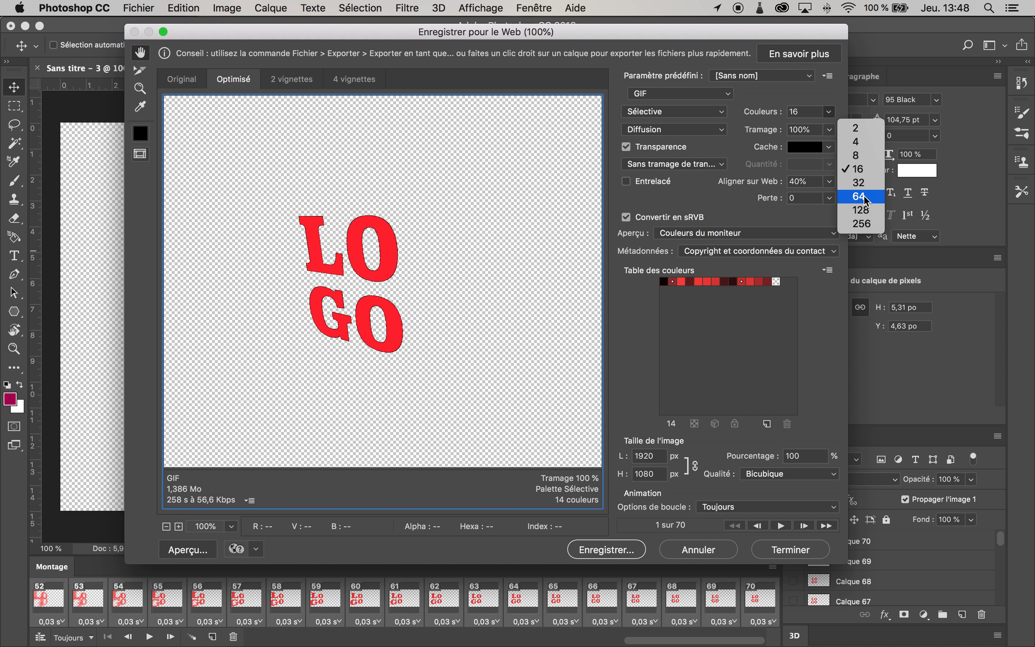
{"action": "left_click", "coordinate": [861, 225]}
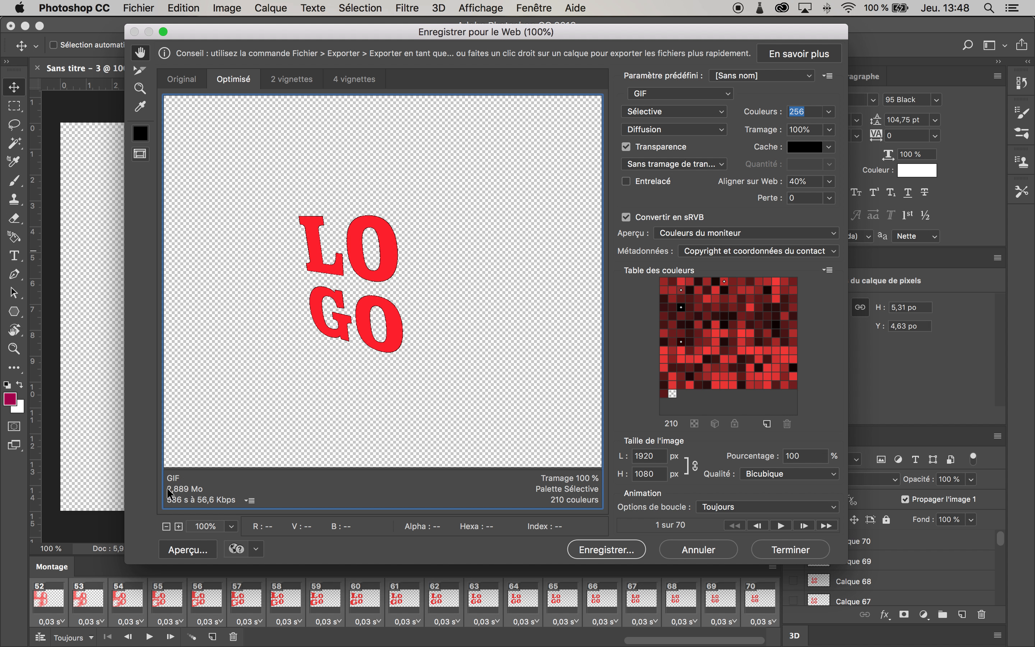
{"action": "left_click", "coordinate": [830, 112]}
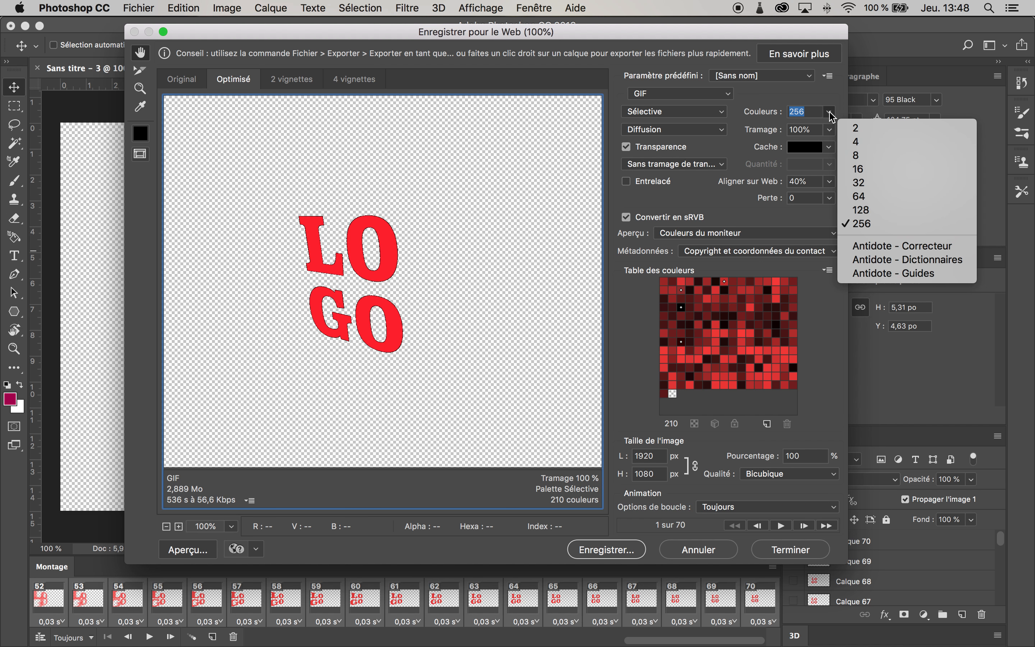
{"action": "left_click", "coordinate": [859, 169]}
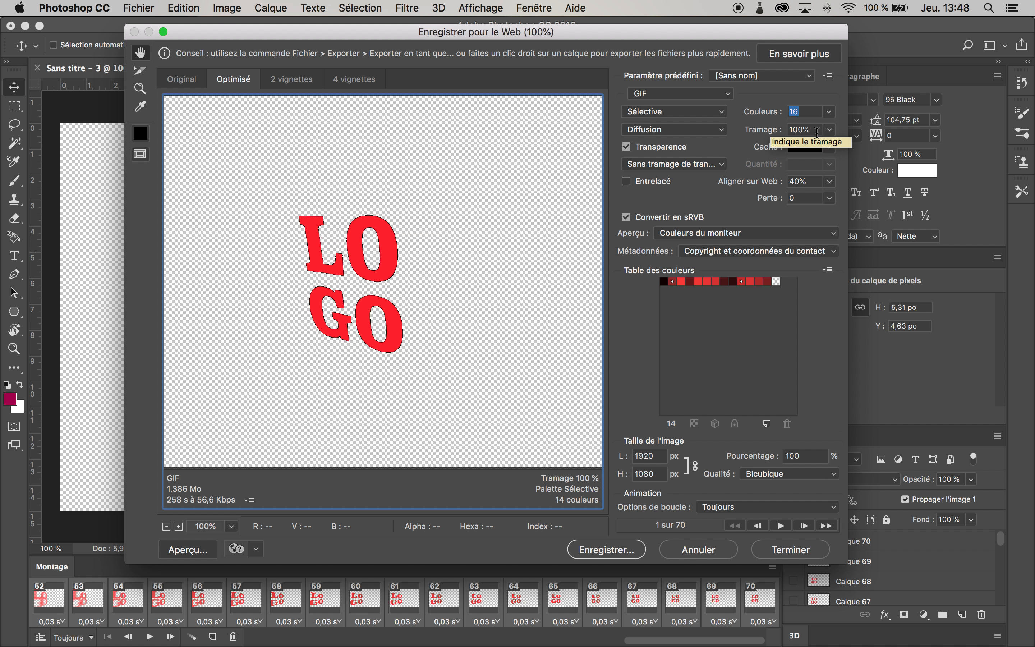
Step: Play and stop the animation preview inside the export dialog
{"action": "left_click", "coordinate": [829, 132]}
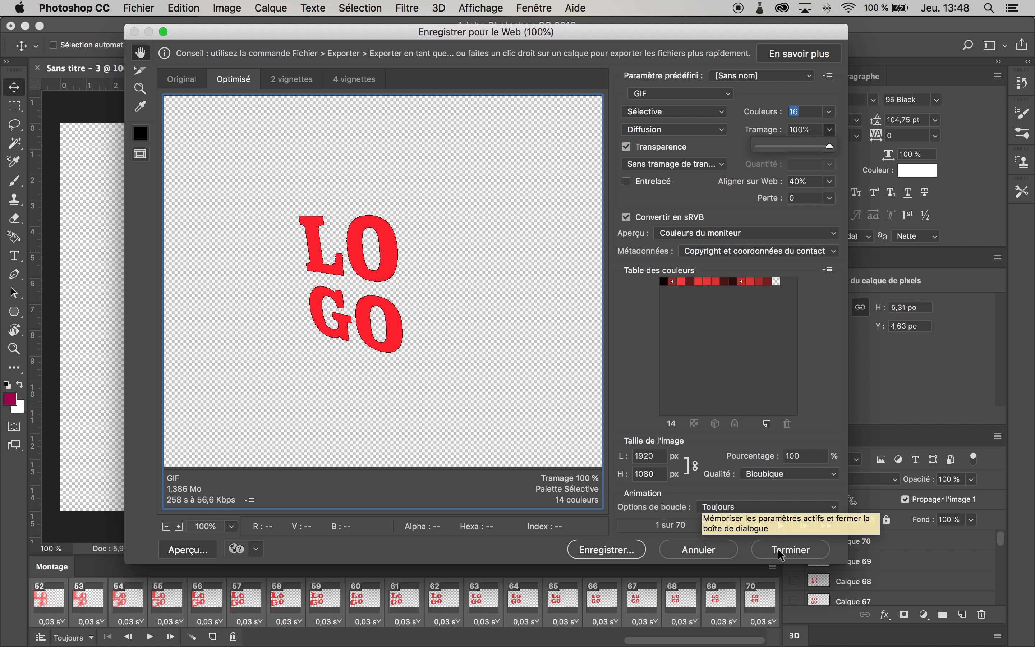
{"action": "left_click", "coordinate": [780, 526]}
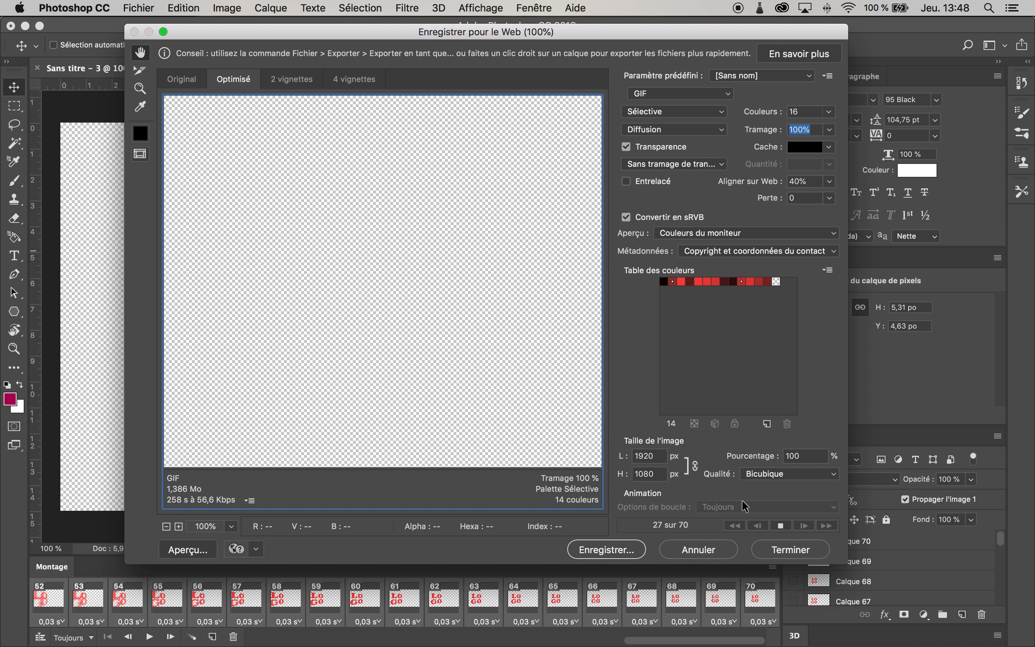
{"action": "left_click", "coordinate": [779, 524]}
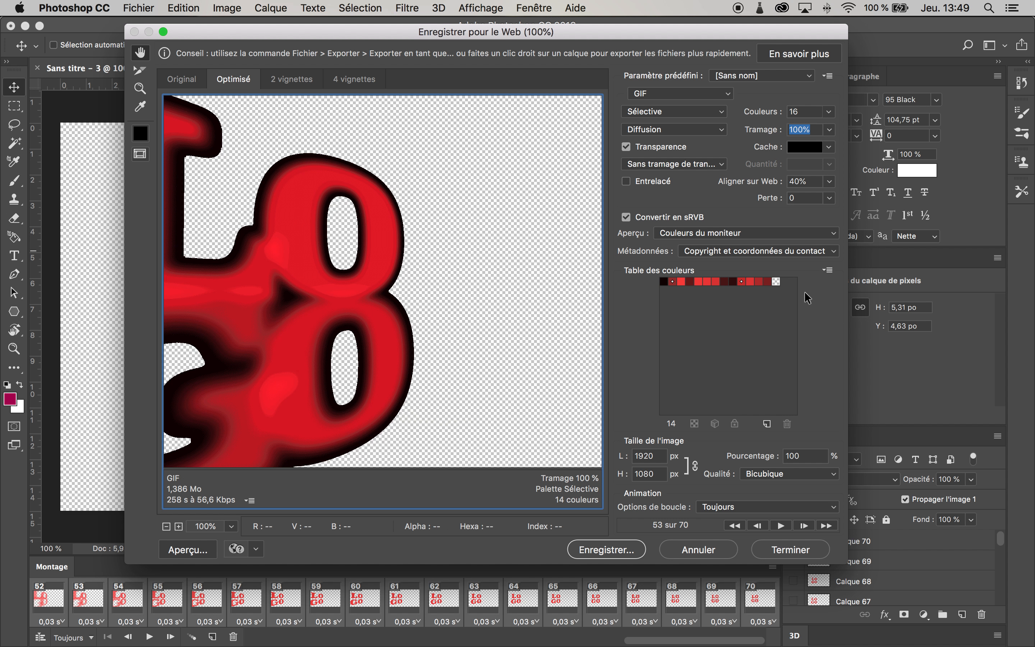
Step: Switch the colour count to 256 again to compare, then restore 16 colours
{"action": "left_click", "coordinate": [830, 112]}
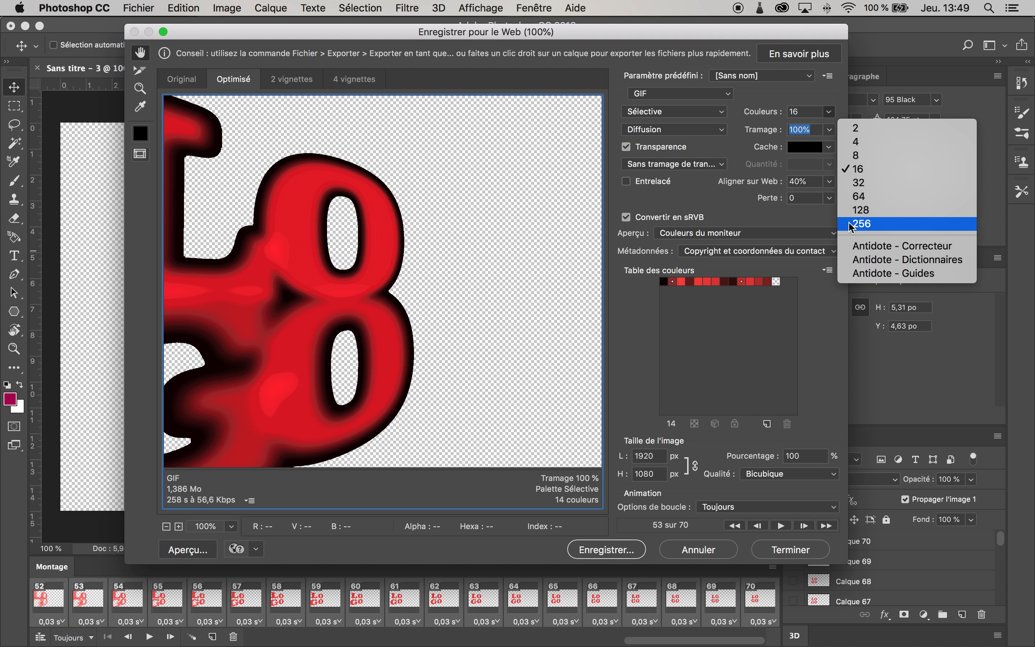
{"action": "left_click", "coordinate": [835, 223]}
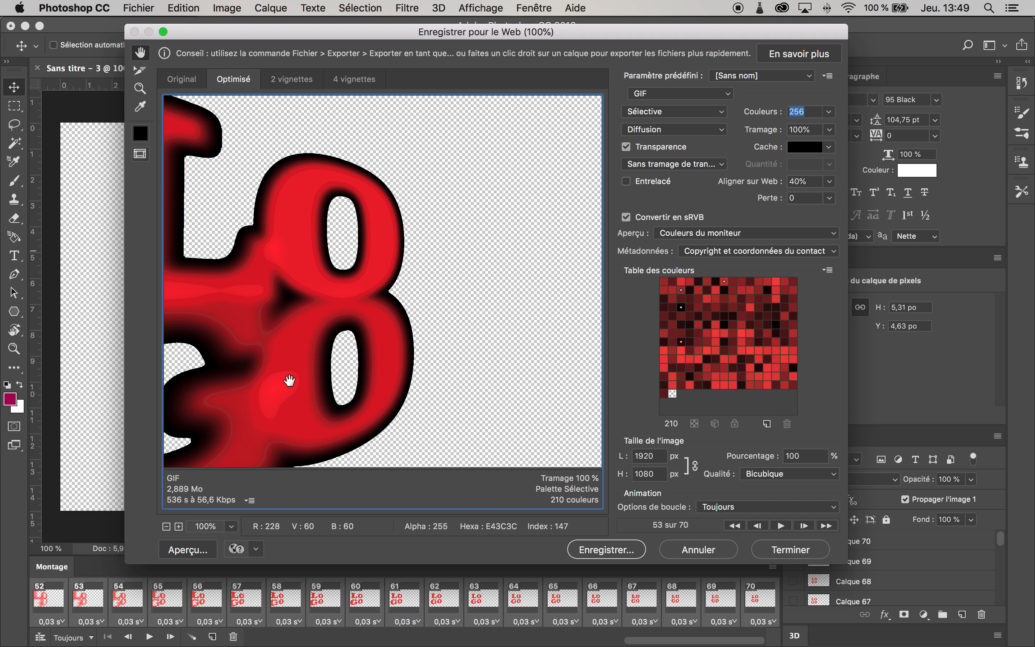
{"action": "left_click", "coordinate": [828, 112]}
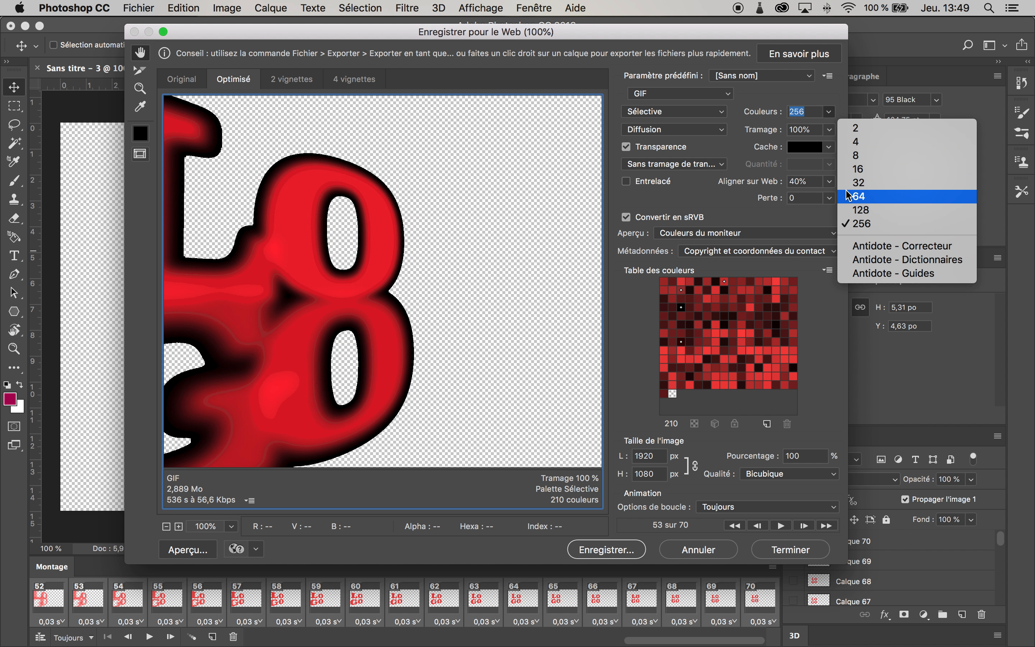
{"action": "left_click", "coordinate": [858, 169]}
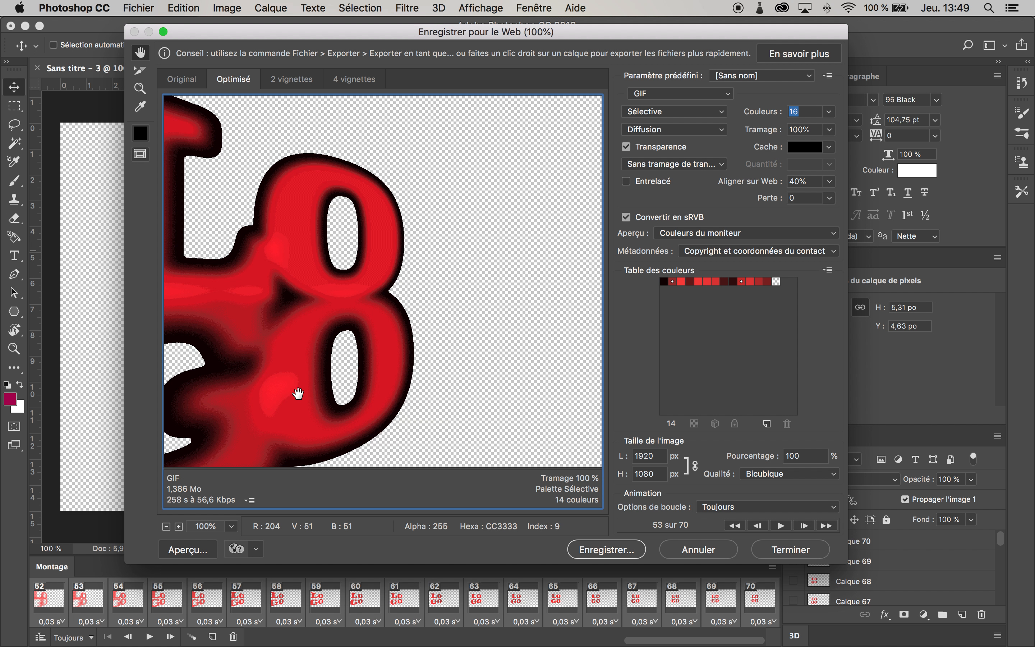
Step: Try the dither amount at 0%, then set it back to 100%
{"action": "left_click", "coordinate": [830, 130]}
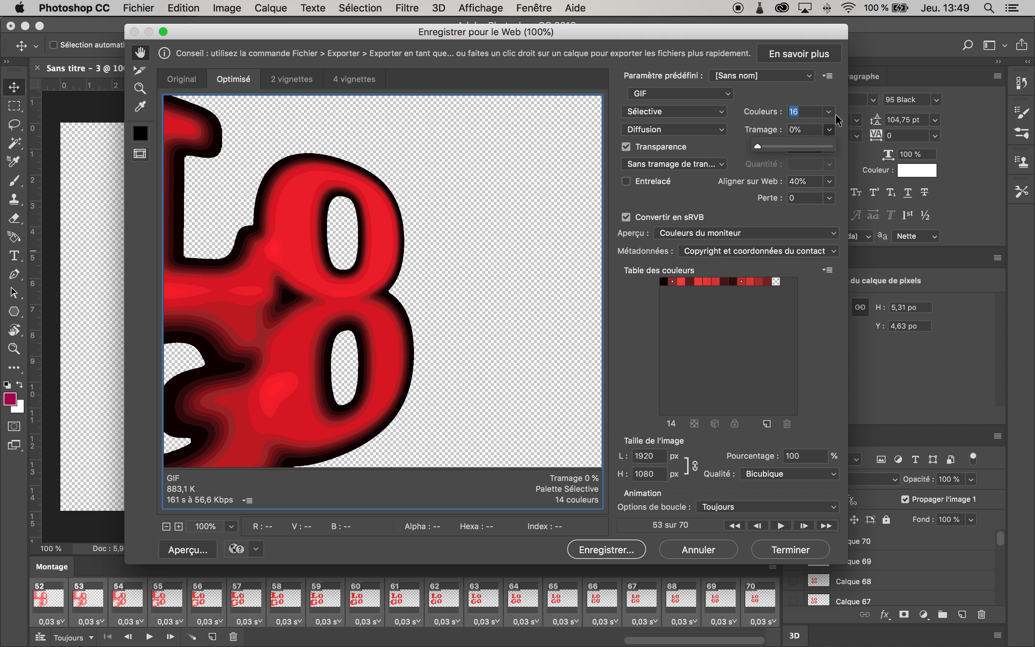
{"action": "left_click_drag", "start_coordinate": [792, 146], "coordinate": [860, 158]}
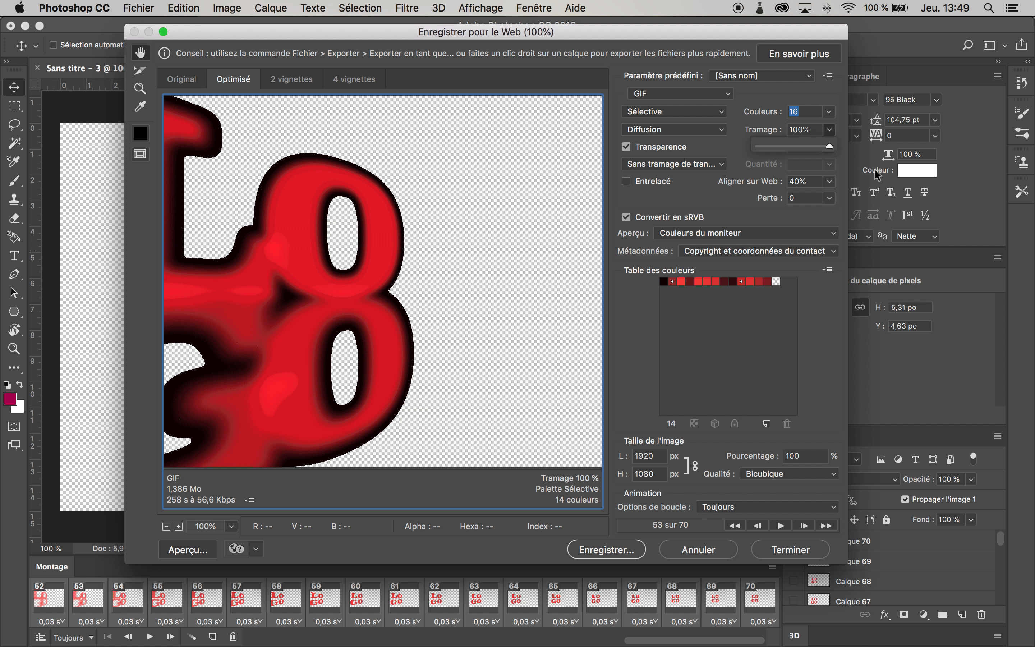
Step: Try the web snap at 100%, then set it back to 40%
{"action": "left_click", "coordinate": [830, 181]}
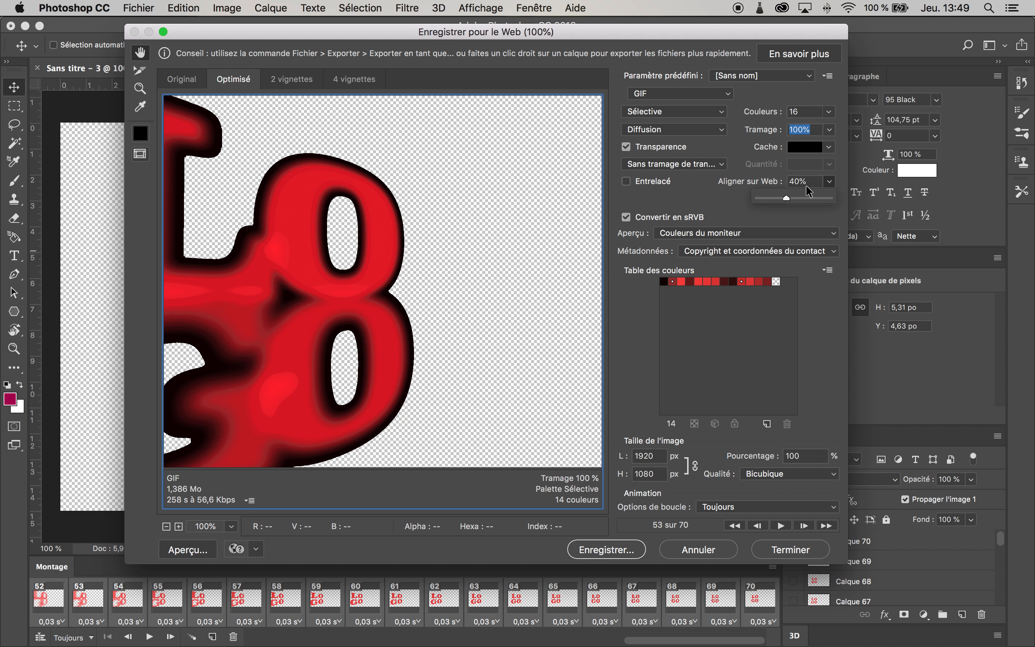
{"action": "left_click_drag", "start_coordinate": [786, 197], "coordinate": [715, 193]}
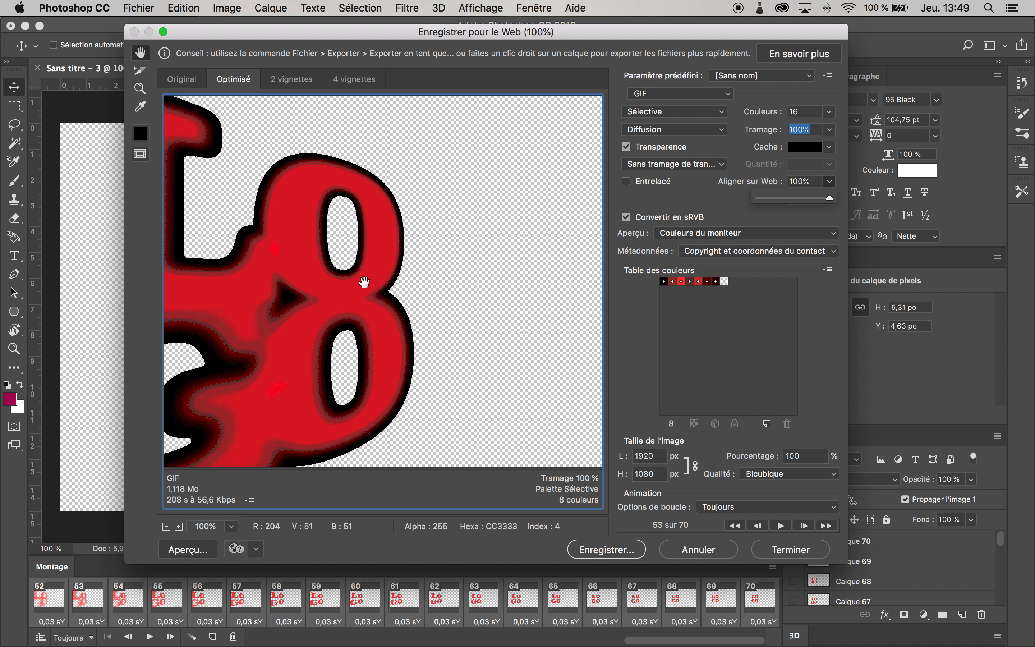
{"action": "left_click", "coordinate": [812, 182]}
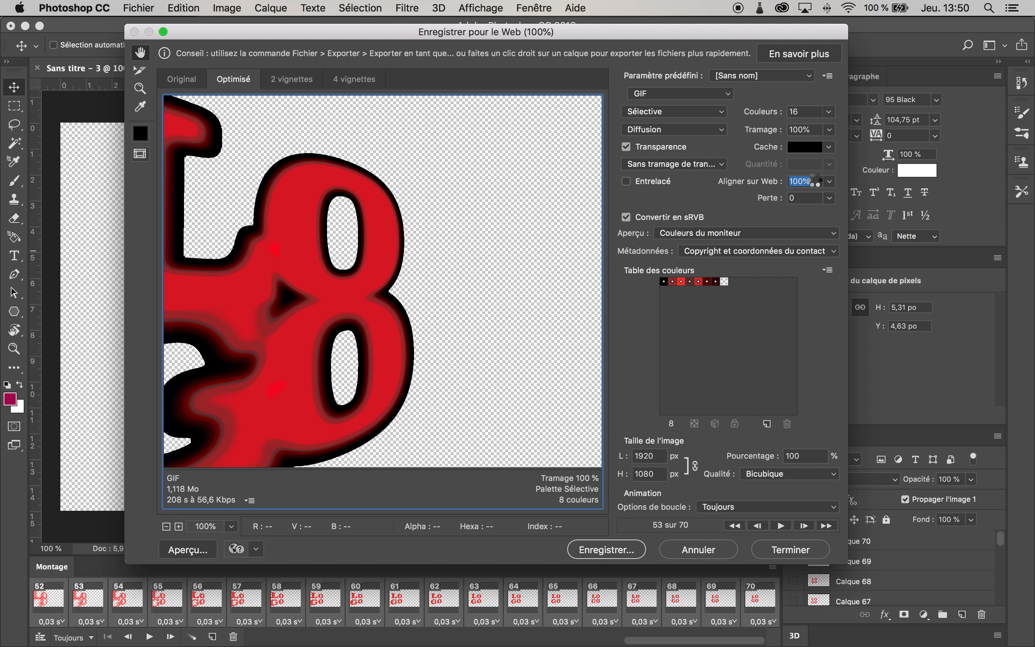
{"action": "type", "text": "40"}
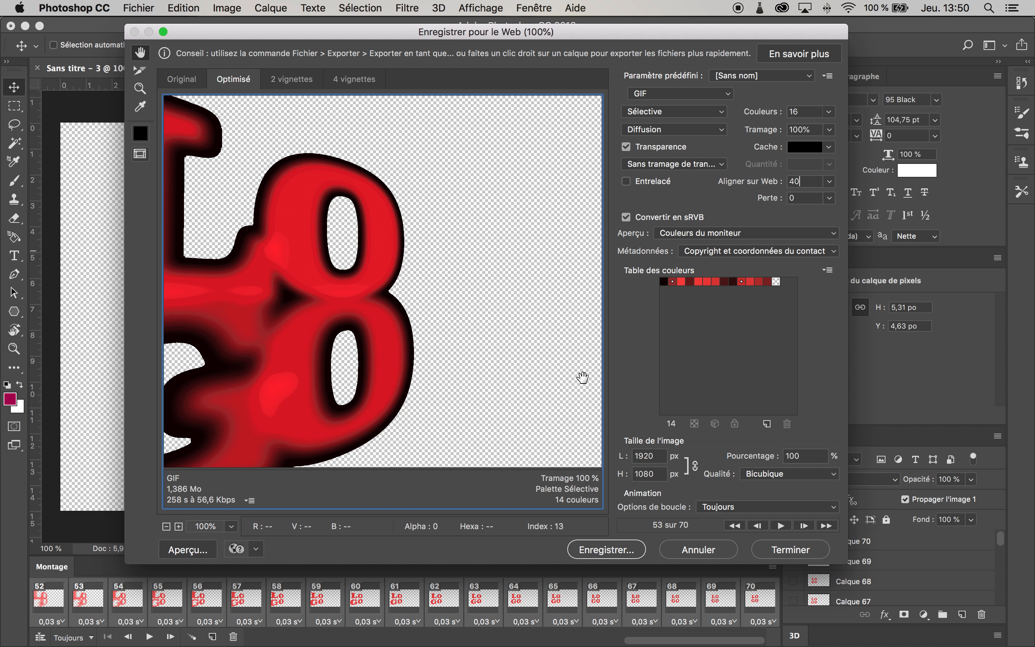
Step: Play and stop the animation preview again to inspect the optimized frames
{"action": "left_click_drag", "start_coordinate": [361, 377], "coordinate": [383, 360]}
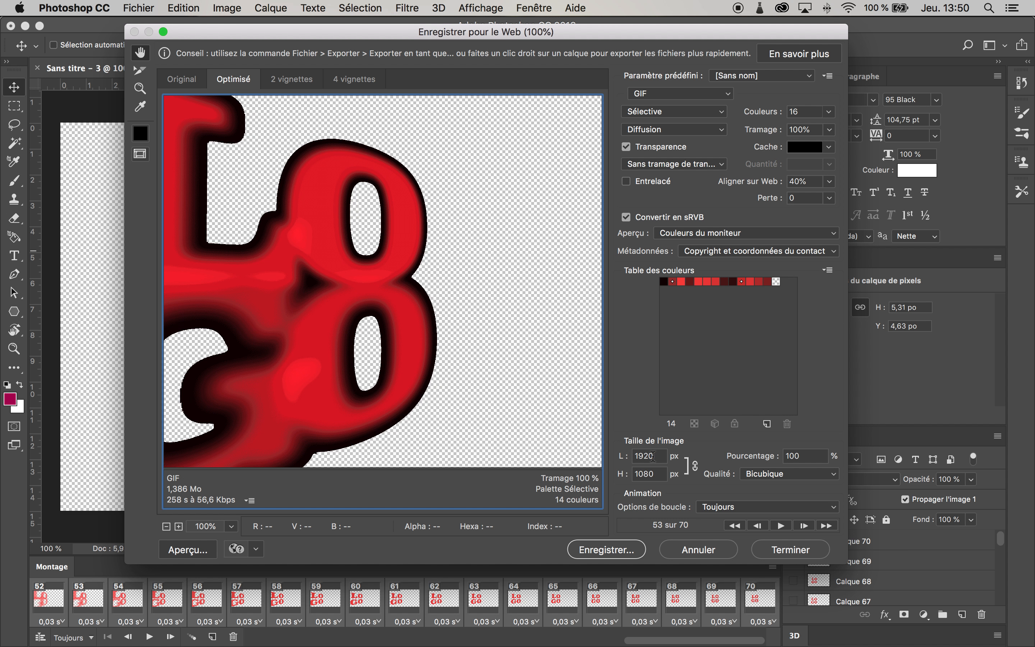
{"action": "left_click", "coordinate": [780, 525]}
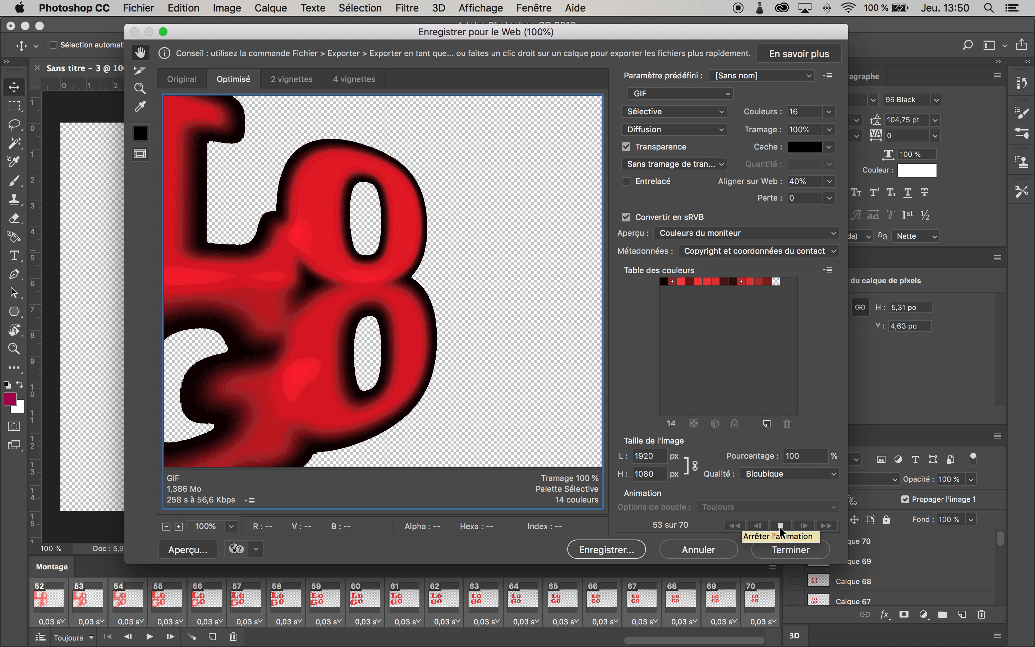
{"action": "left_click", "coordinate": [780, 525]}
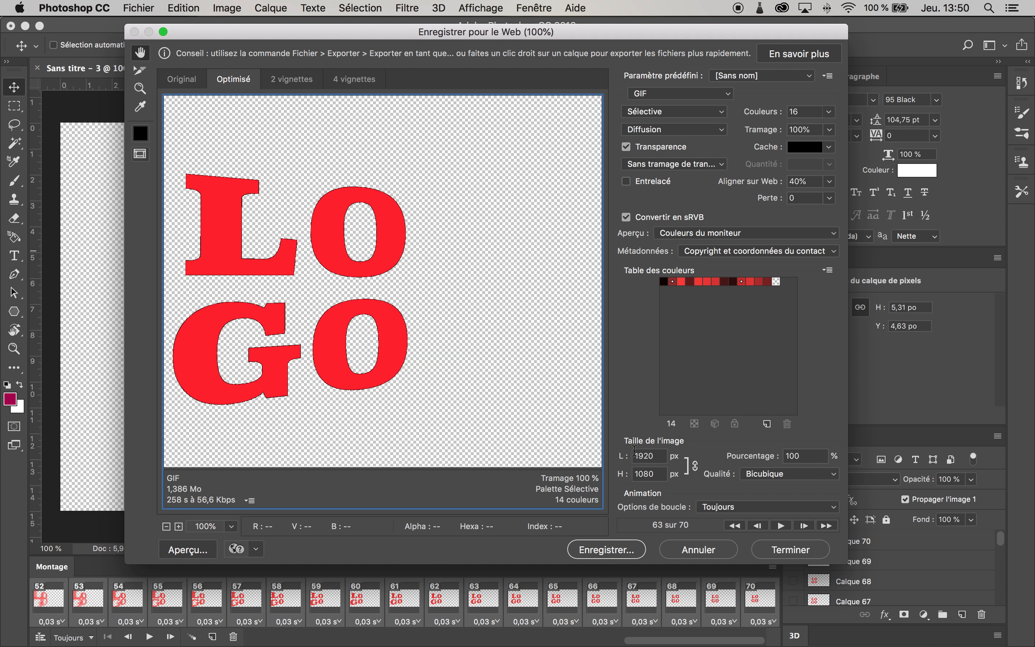
{"action": "left_click_drag", "start_coordinate": [372, 316], "coordinate": [413, 318]}
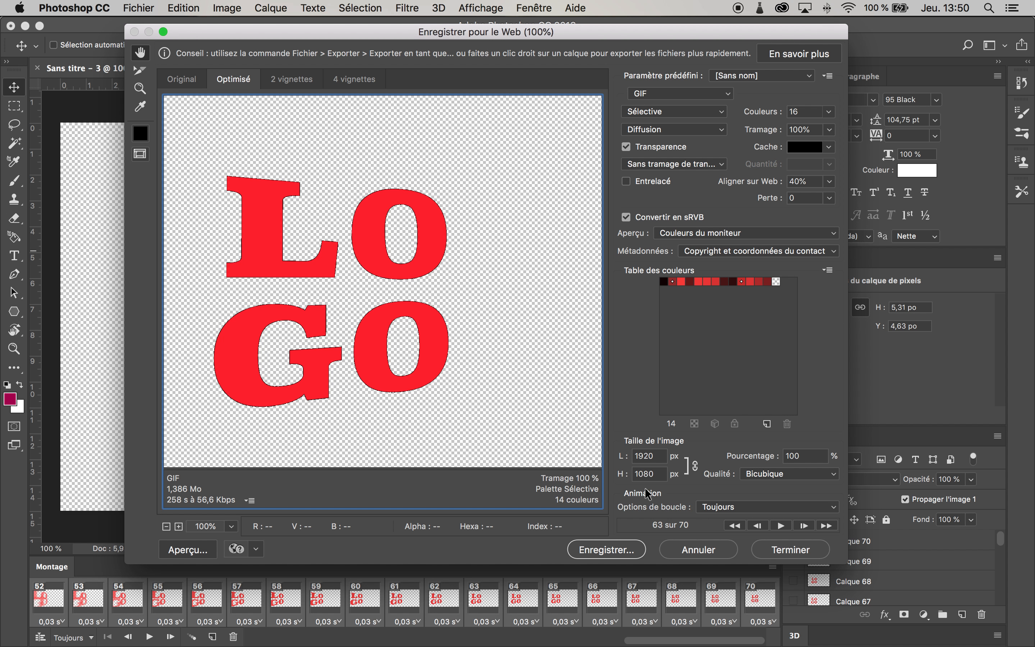
Step: Scale the GIF to 50 percent, 960 × 540 px, and try to save it
{"action": "left_click", "coordinate": [804, 456]}
{"action": "type", "text": "50"}
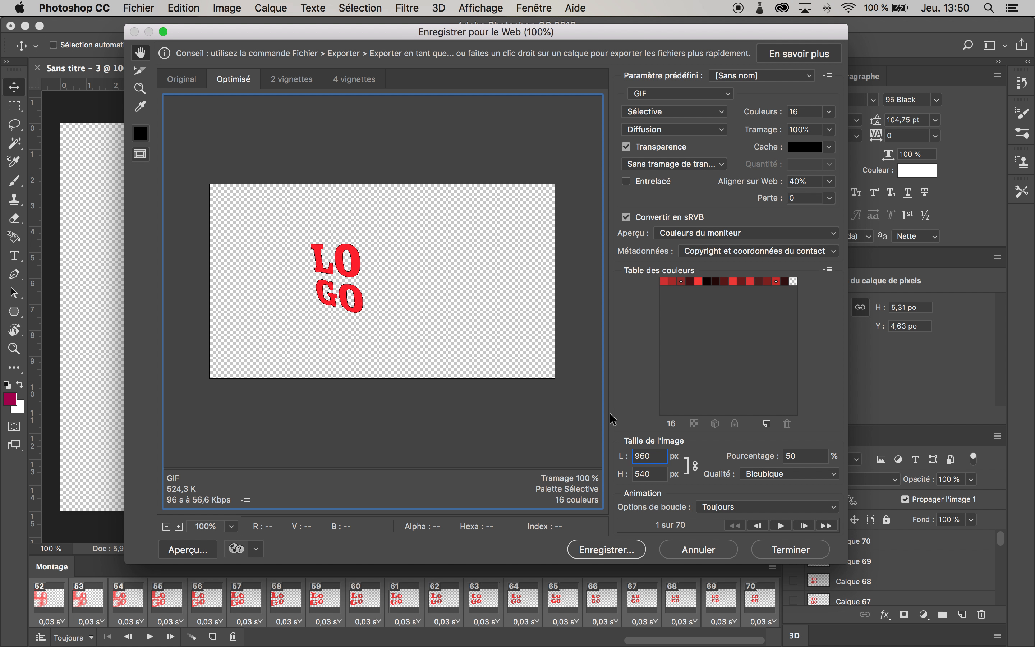
{"action": "left_click", "coordinate": [653, 474]}
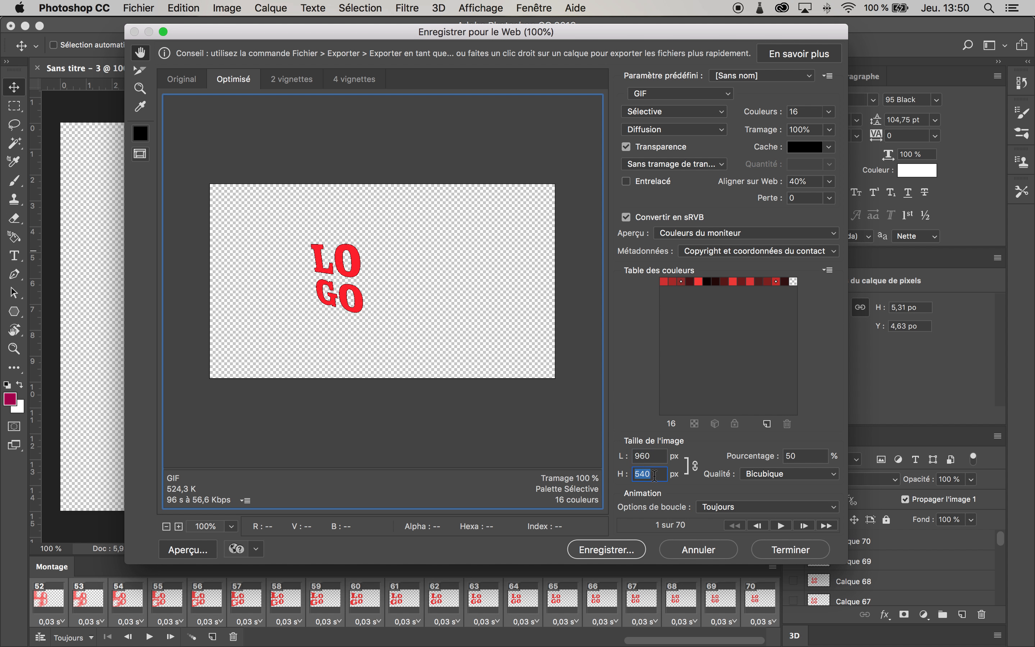
{"action": "left_click", "coordinate": [616, 550]}
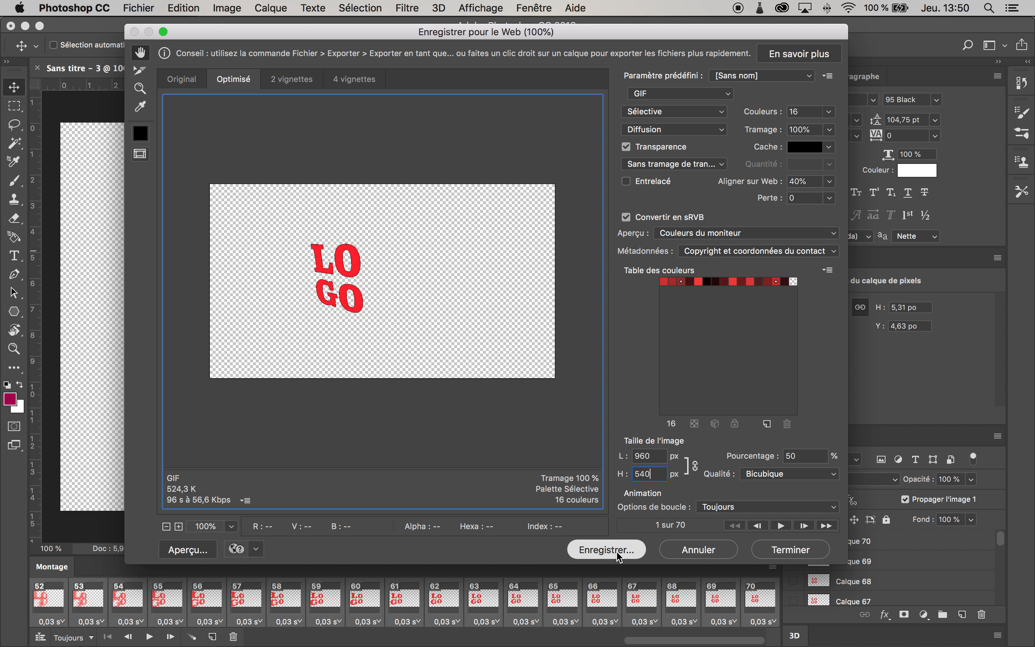
{"action": "left_click", "coordinate": [591, 549]}
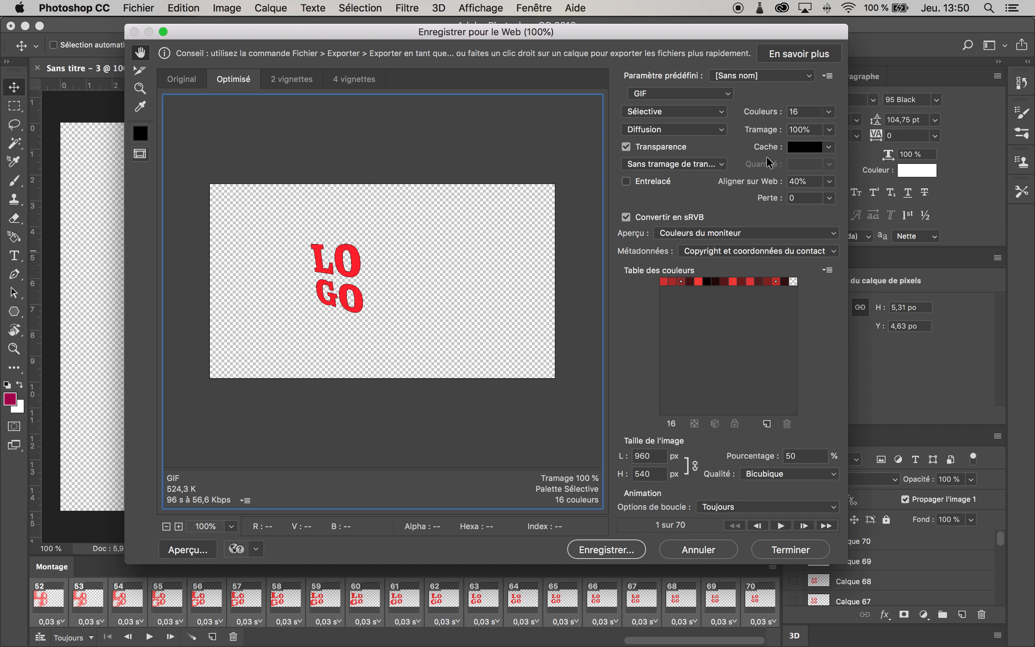
Step: Open the matte colour picker, cancel it, and play and stop the animation preview
{"action": "left_click", "coordinate": [817, 150]}
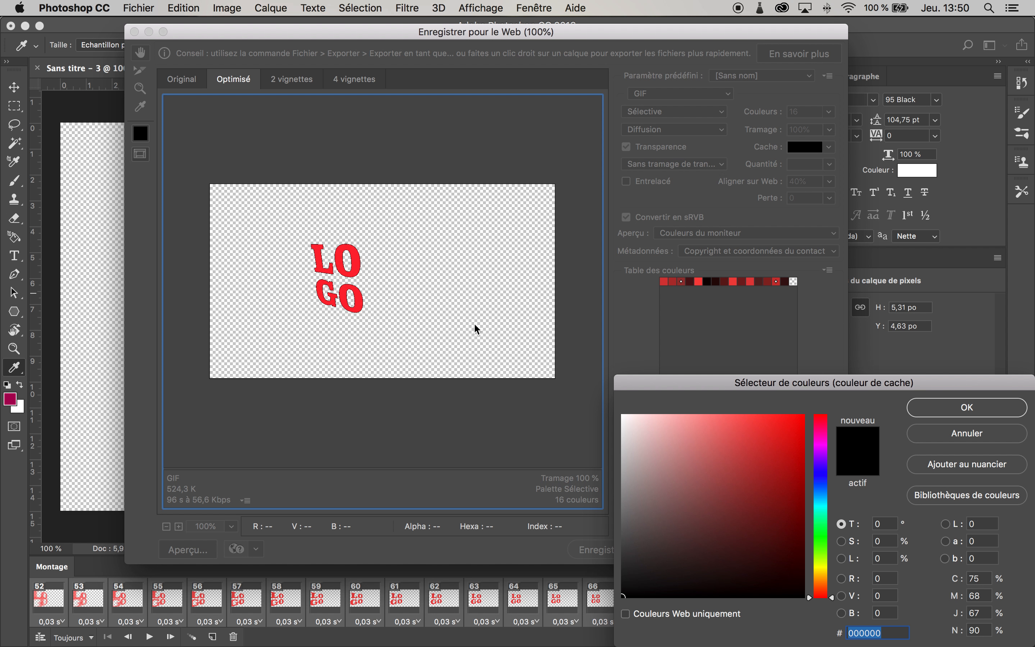
{"action": "left_click", "coordinate": [946, 431]}
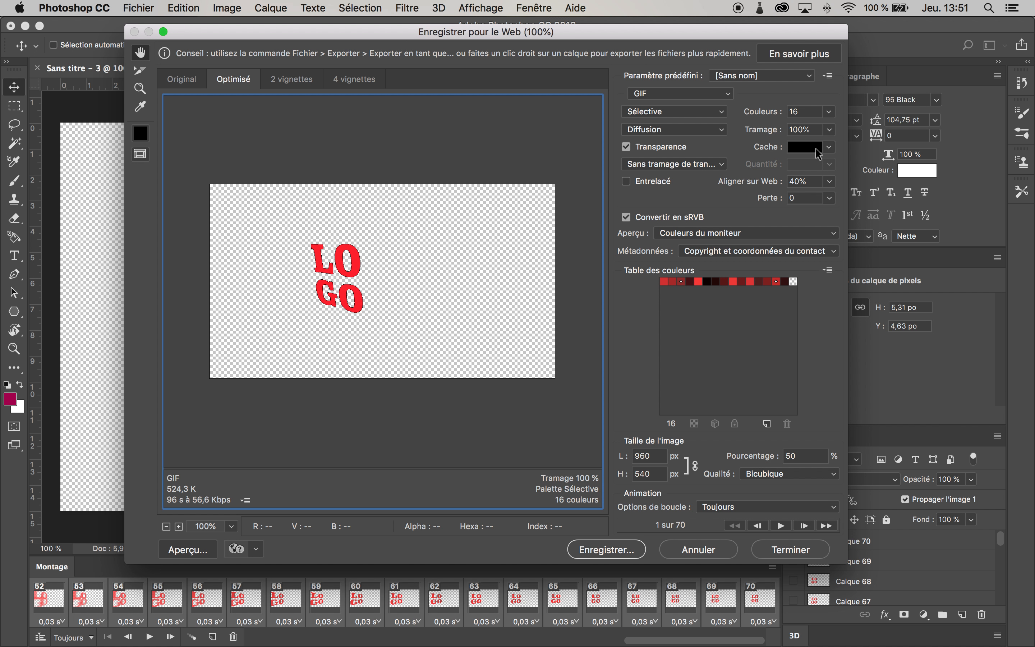
{"action": "left_click", "coordinate": [780, 525]}
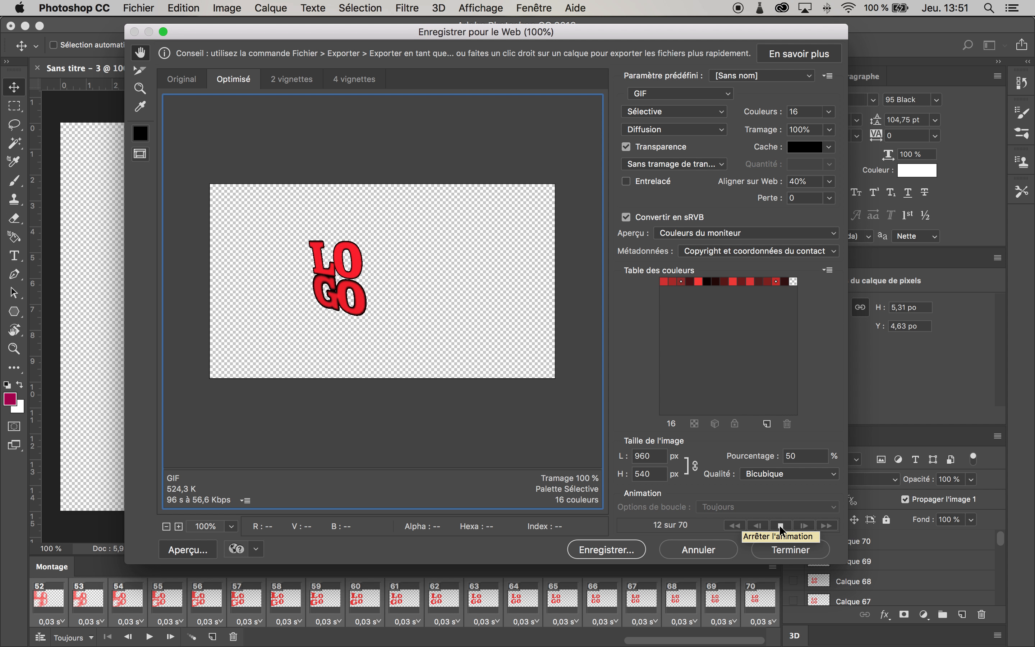
{"action": "left_click", "coordinate": [781, 523]}
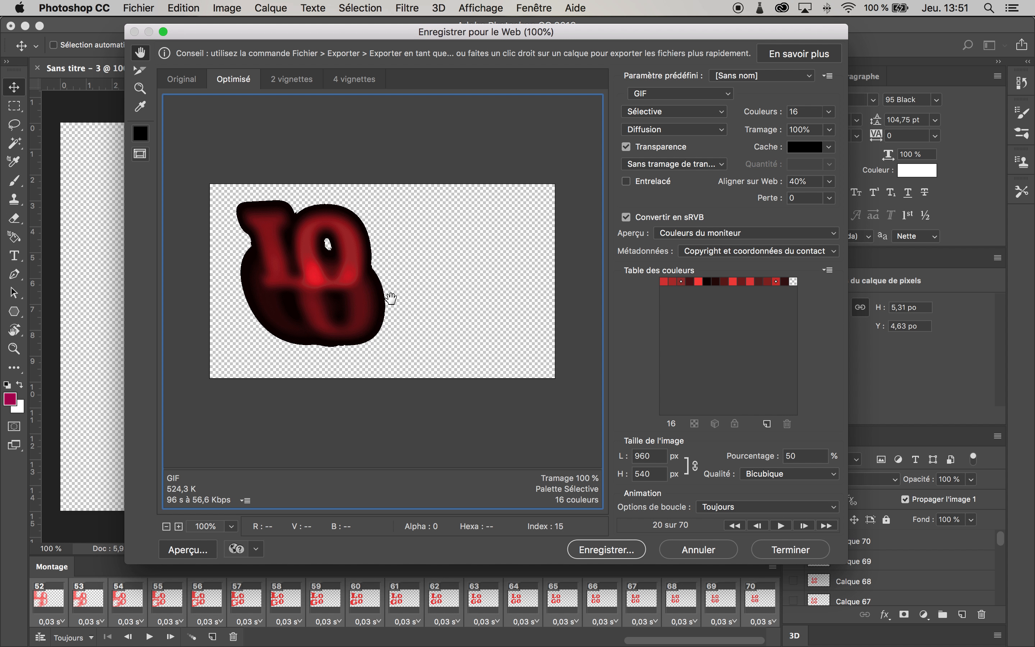
Step: Try setting the matte to None, then set the matte back to Black
{"action": "left_click", "coordinate": [830, 148]}
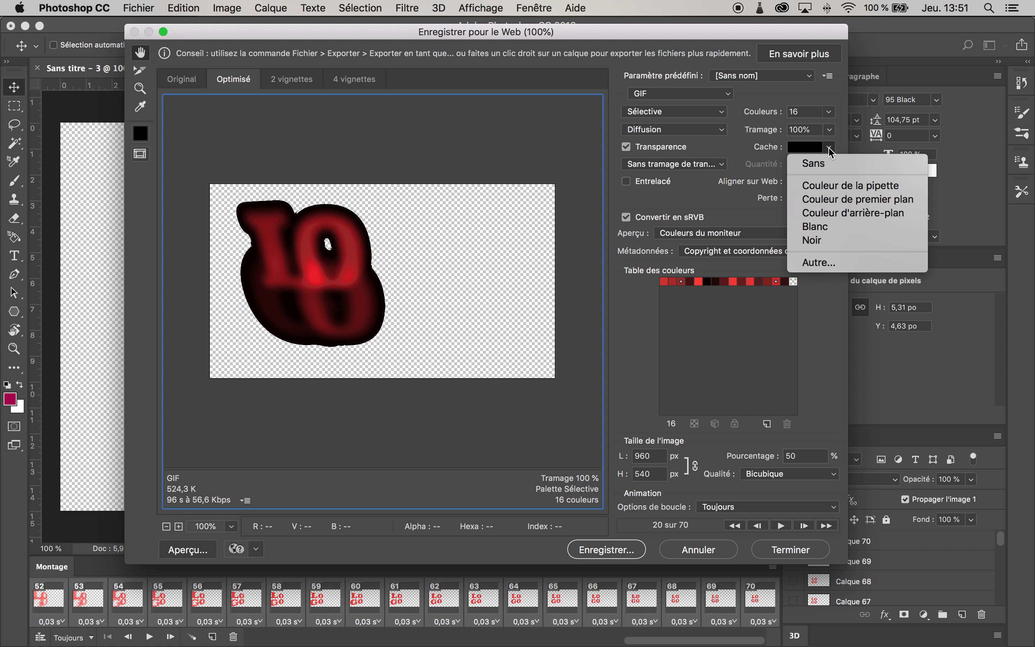
{"action": "left_click", "coordinate": [813, 163]}
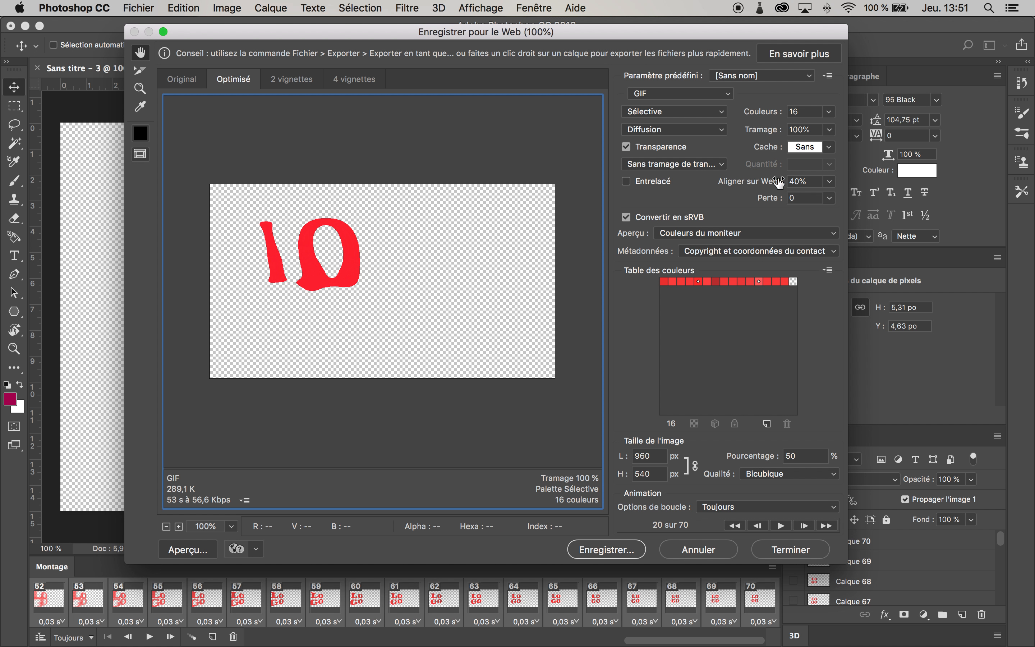
{"action": "left_click", "coordinate": [829, 148]}
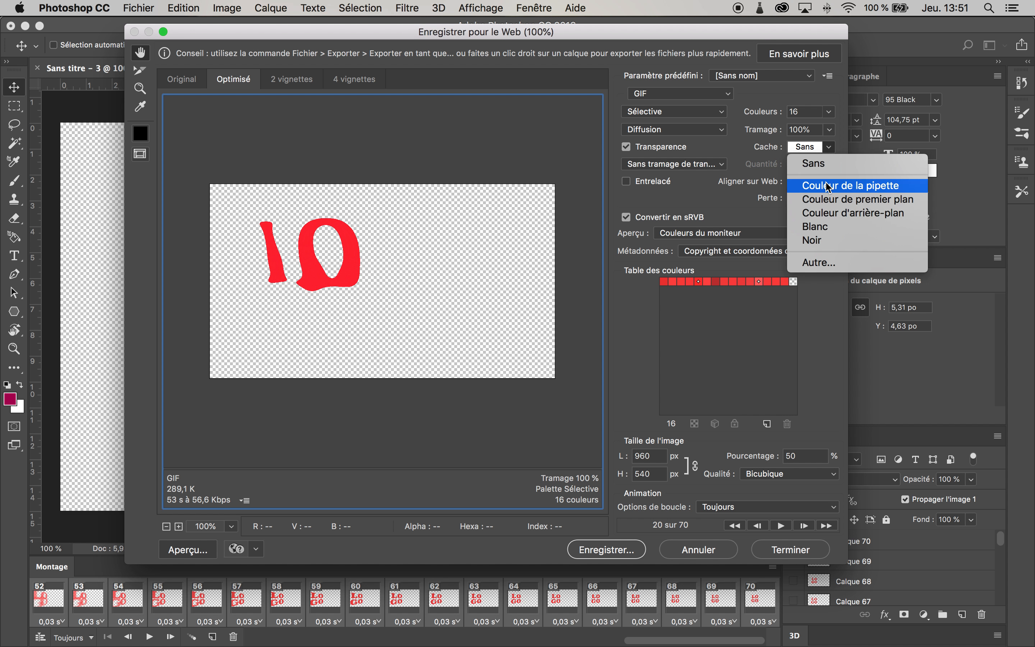
{"action": "left_click", "coordinate": [812, 240]}
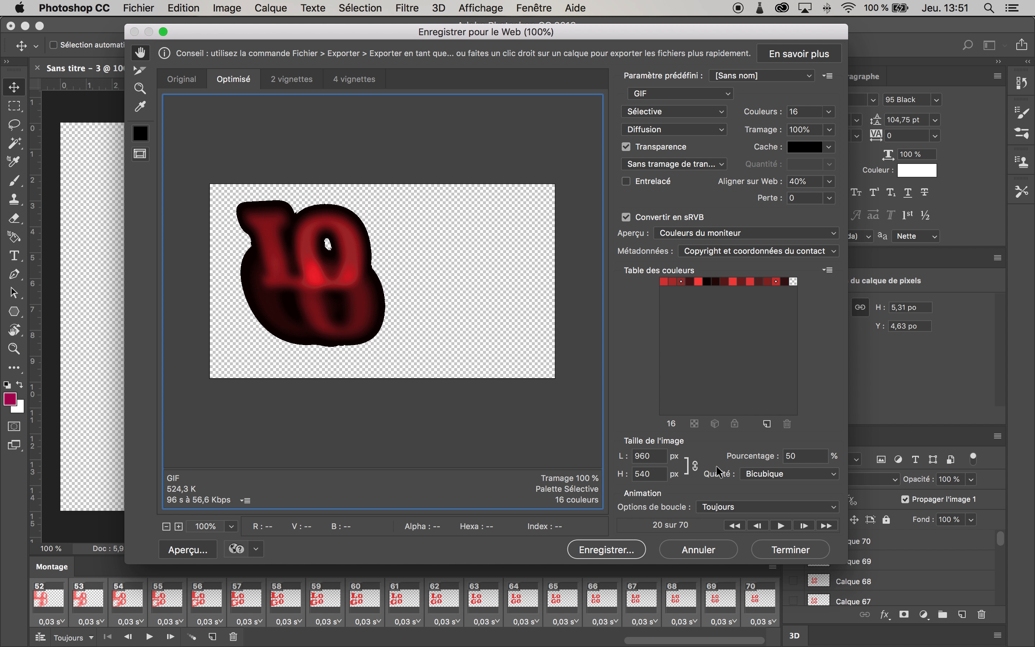
Step: Save the optimized GIF as logo2.gif, accepting the file name warning
{"action": "left_click", "coordinate": [610, 547]}
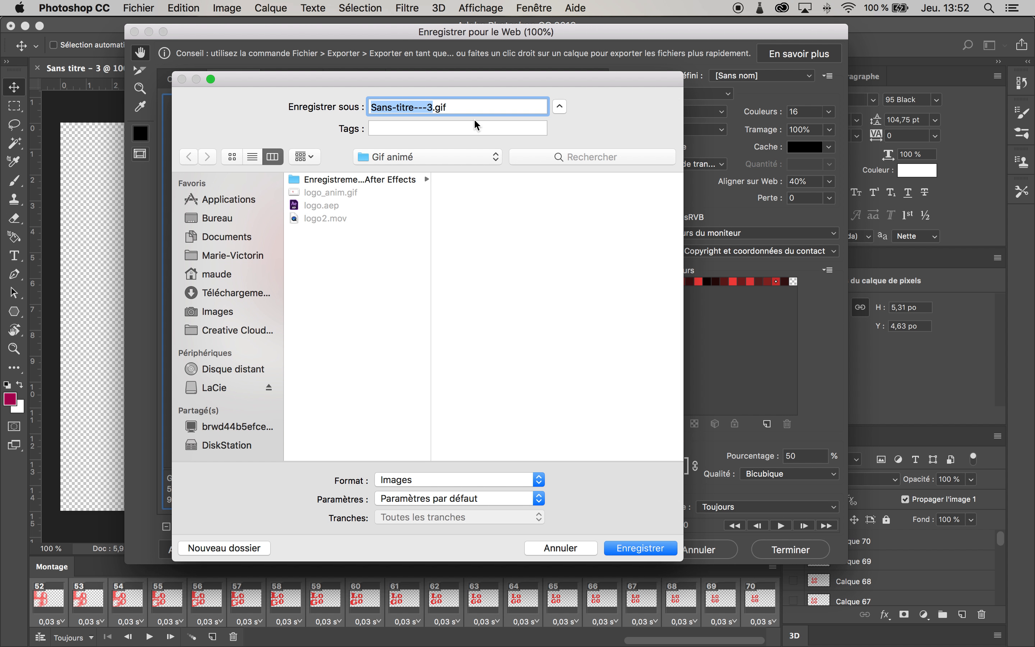
{"action": "type", "text": "logo2"}
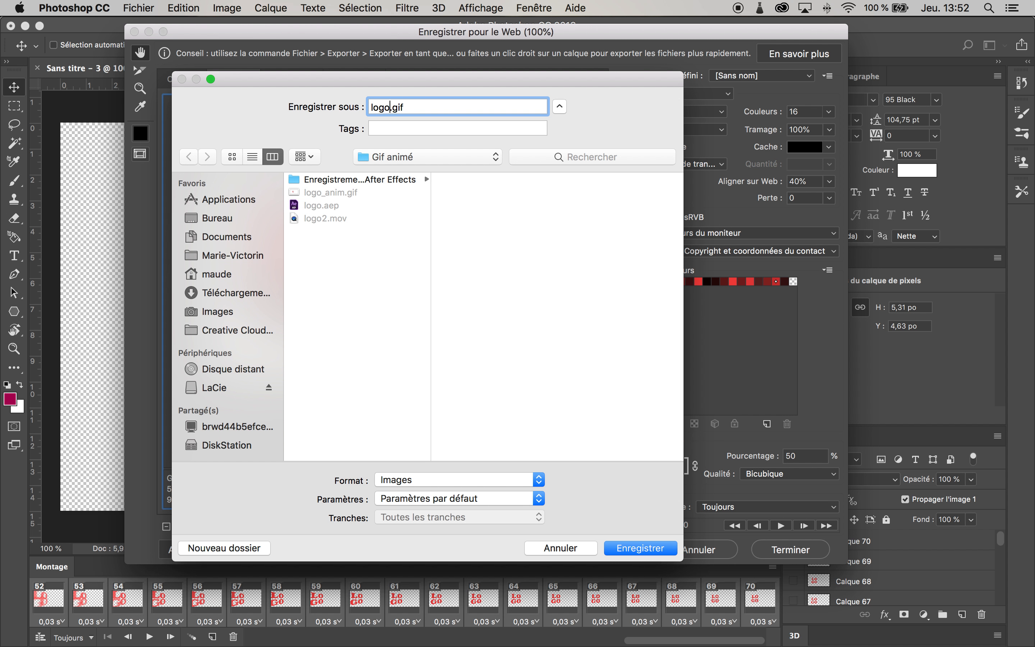
{"action": "key", "text": "Return"}
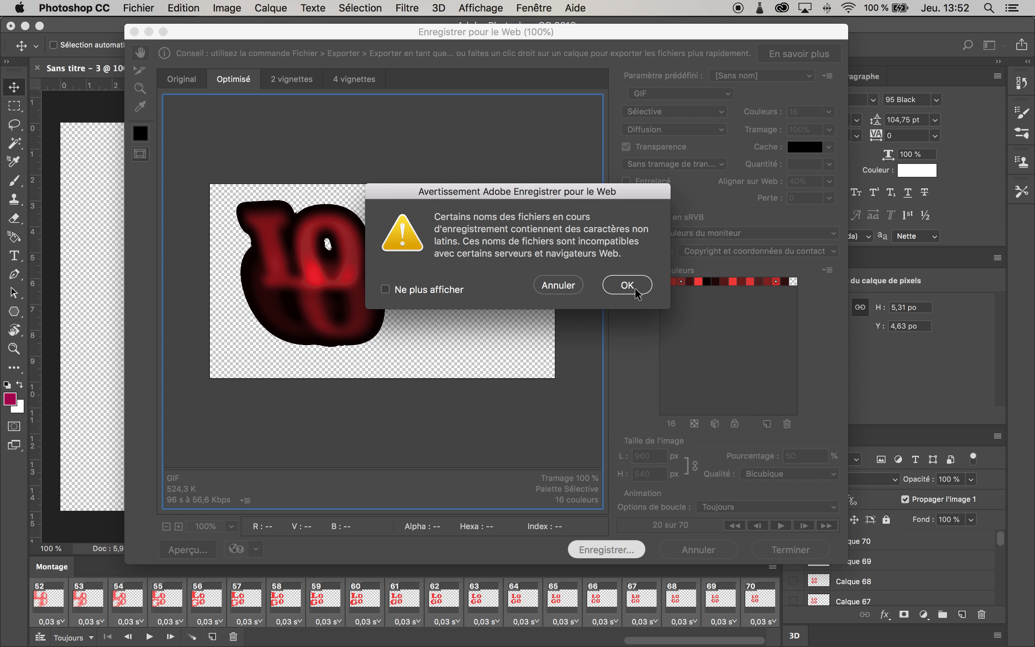
{"action": "left_click", "coordinate": [635, 284]}
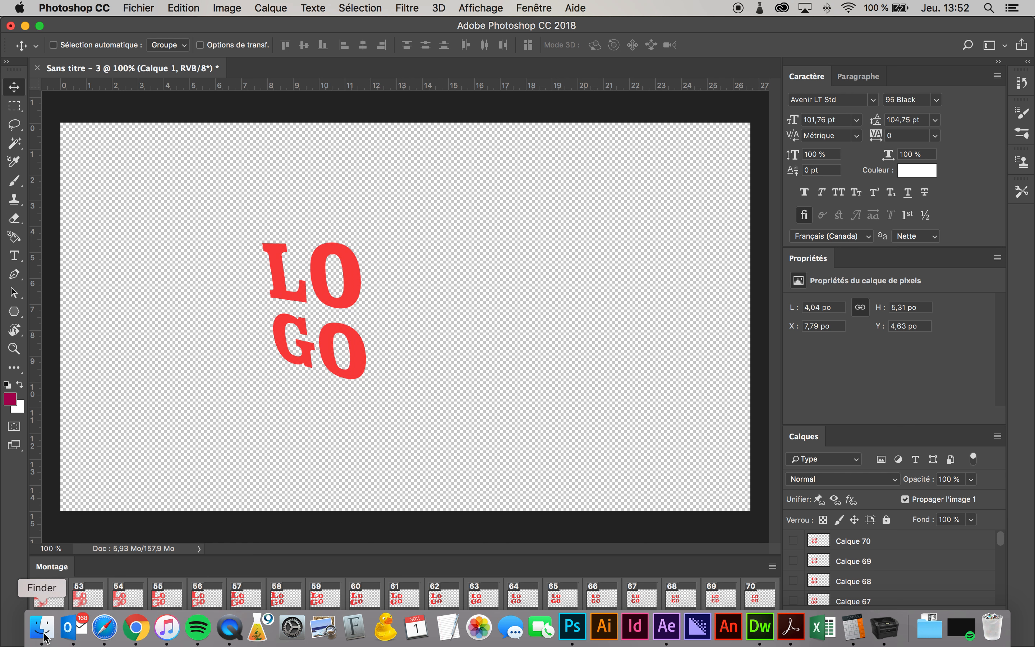
Step: Open Finder and preview logo2.gif in the Gif animé folder
{"action": "left_click", "coordinate": [43, 628]}
{"action": "left_click", "coordinate": [381, 140]}
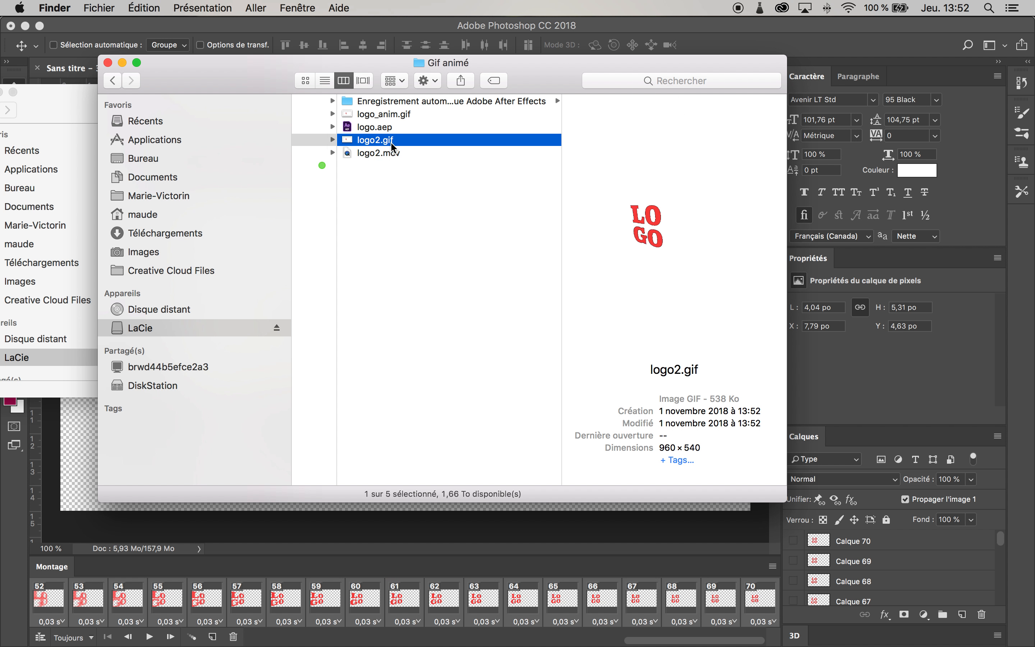
{"action": "key", "text": "space"}
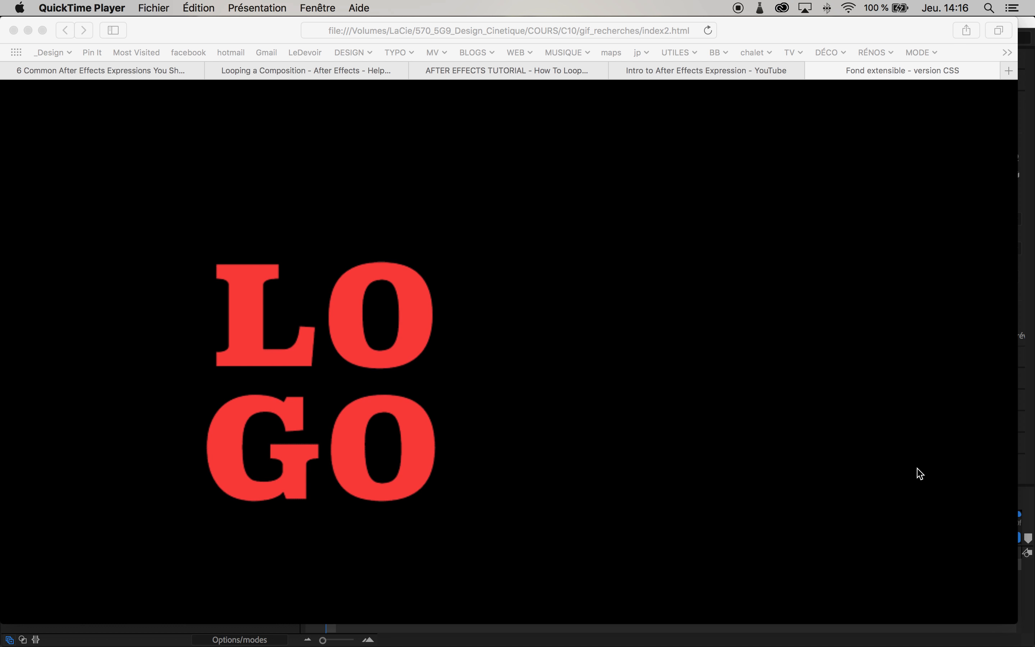
Step: Resize the browser window showing index2.html smaller and back to full size to check the page
{"action": "left_click", "coordinate": [1009, 618]}
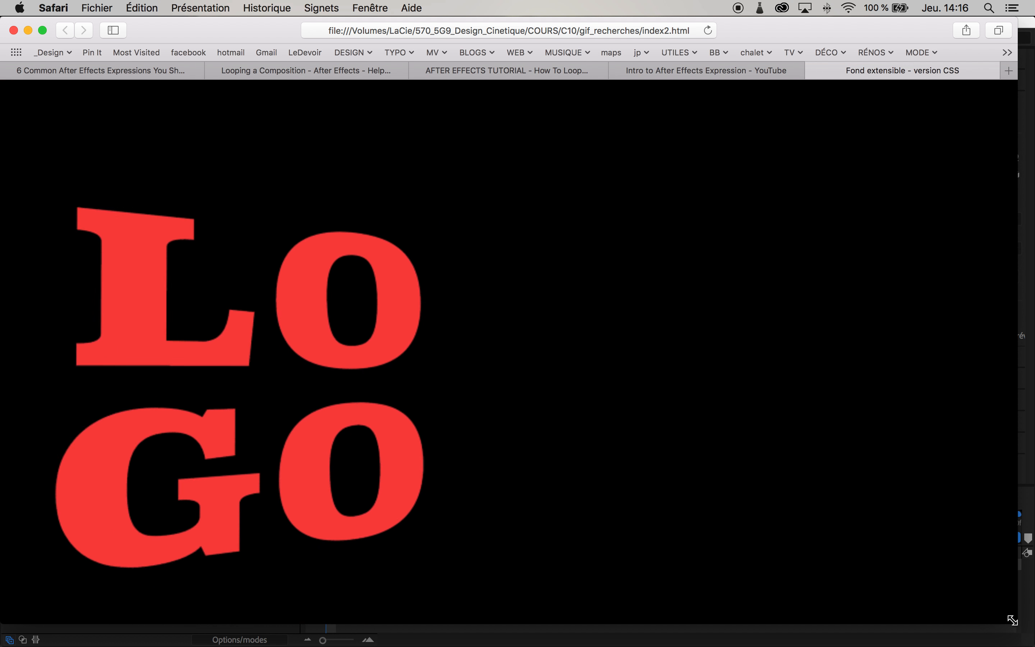
{"action": "left_click_drag", "start_coordinate": [1015, 621], "coordinate": [530, 480]}
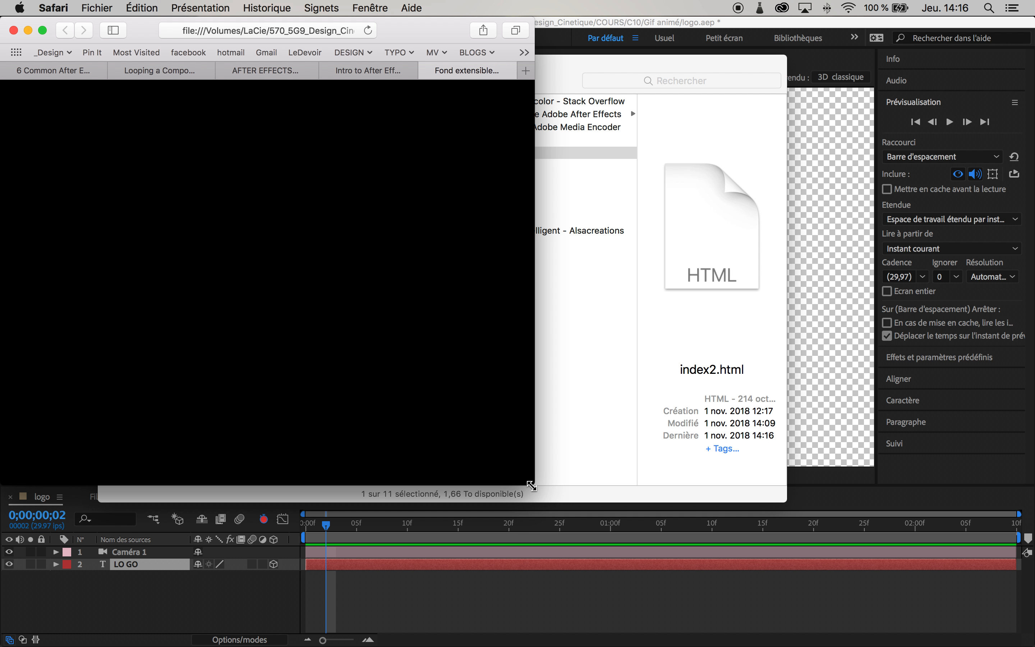
{"action": "left_click_drag", "start_coordinate": [531, 485], "coordinate": [1016, 627]}
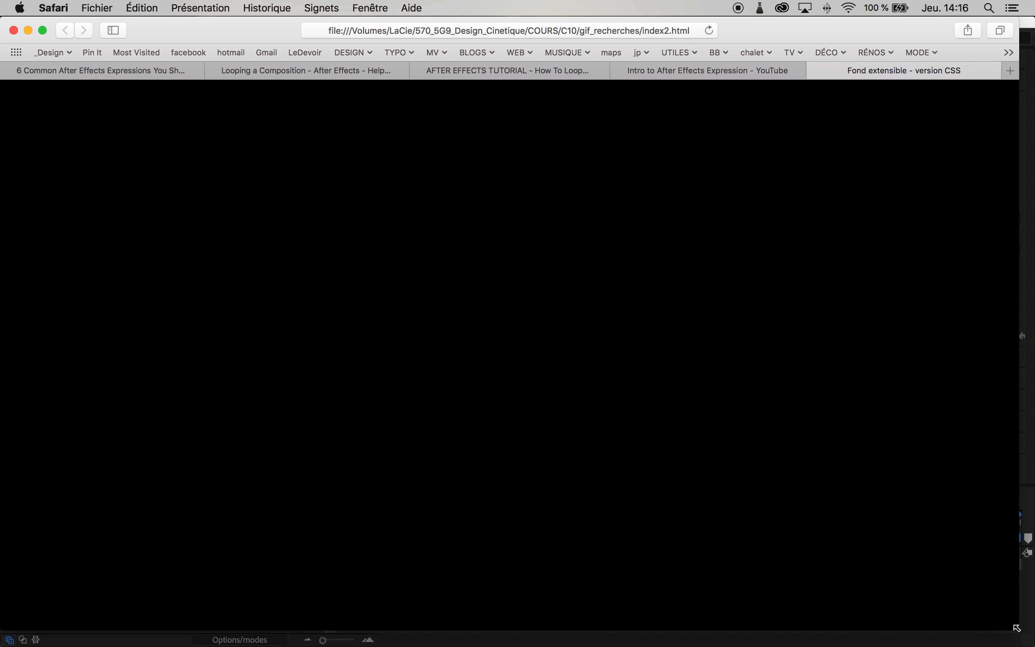